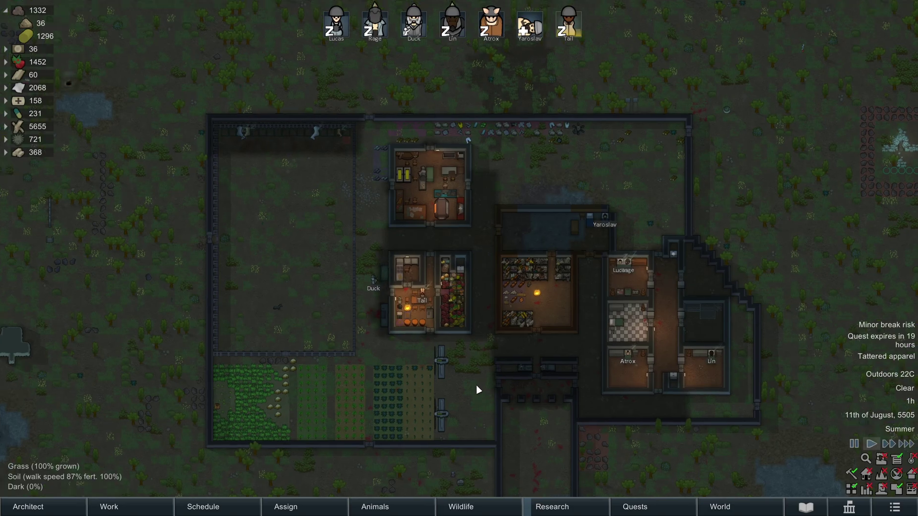
scroll(476, 385, up, 2)
scroll(476, 385, up, 2)
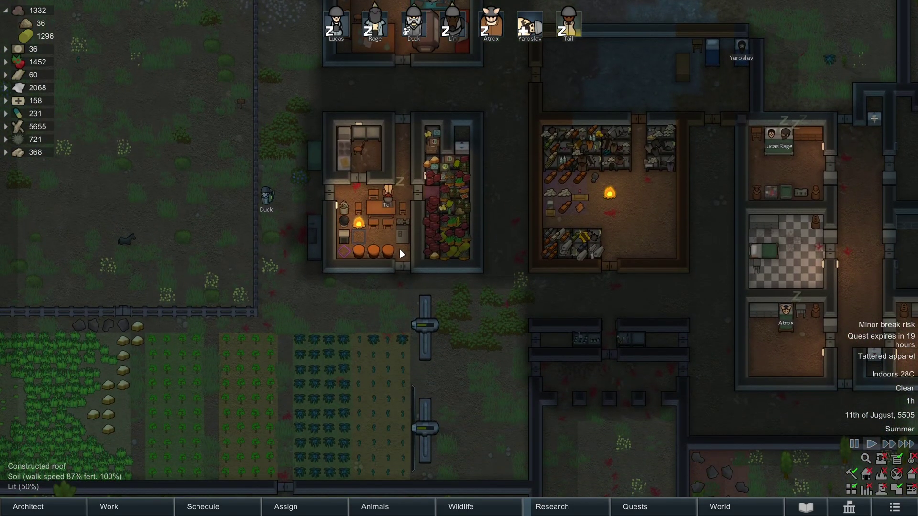
Start a custom fluid ideoligion and advance to choosing its symbolic structure
click(342, 252)
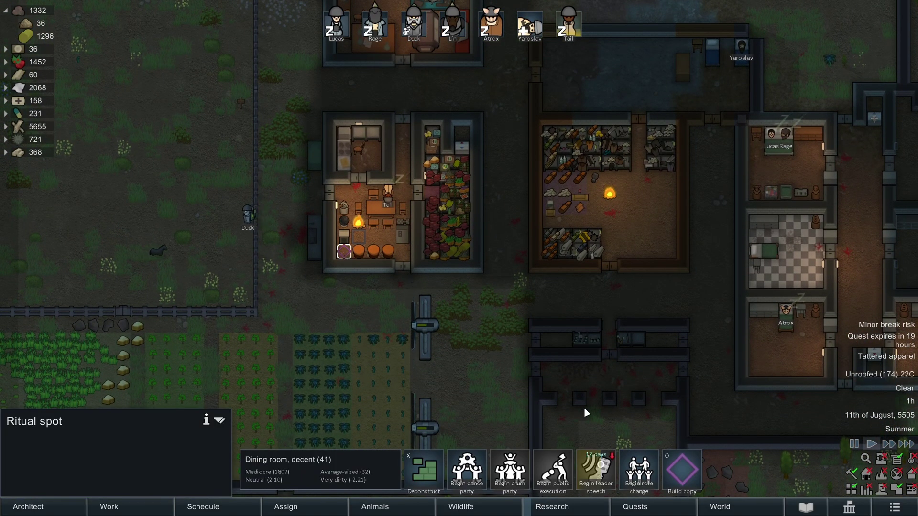
click(520, 388)
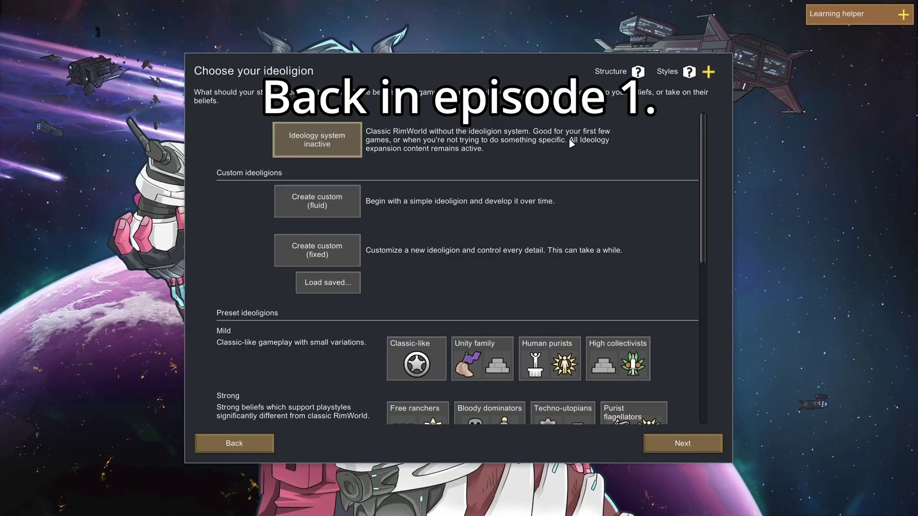
click(697, 444)
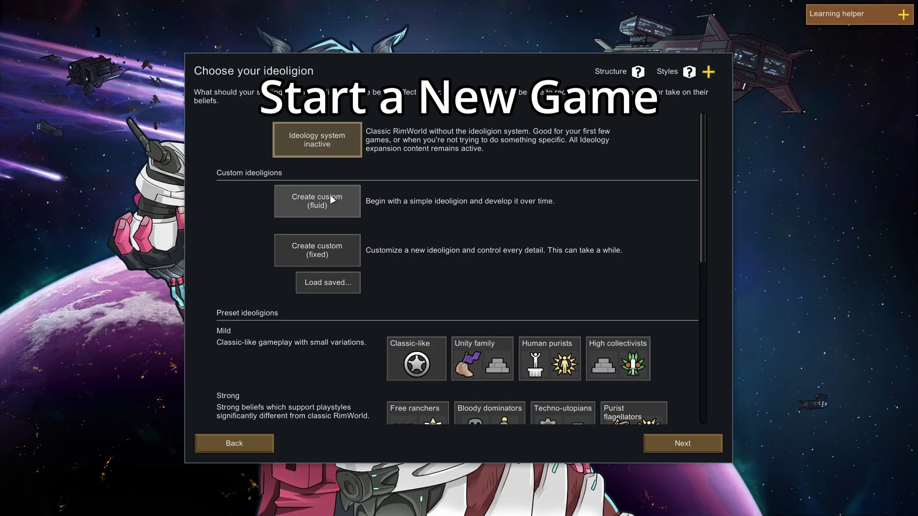
click(328, 199)
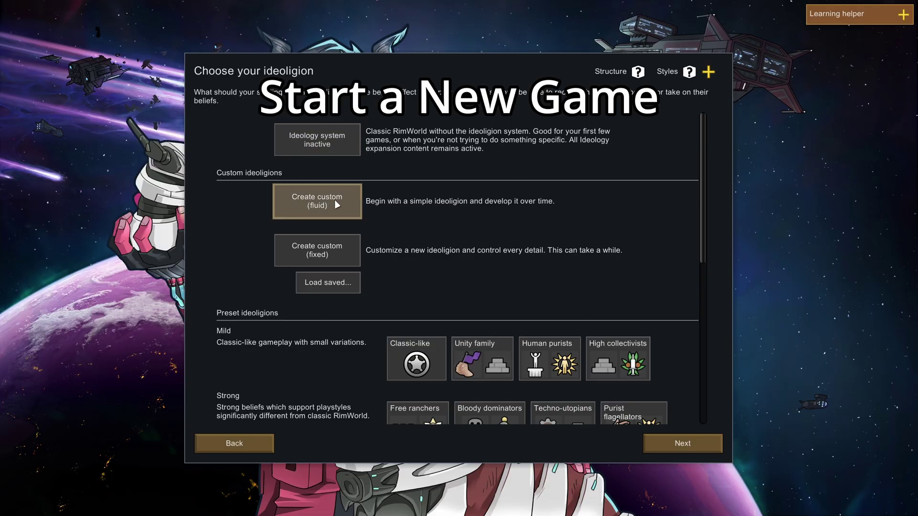
click(678, 443)
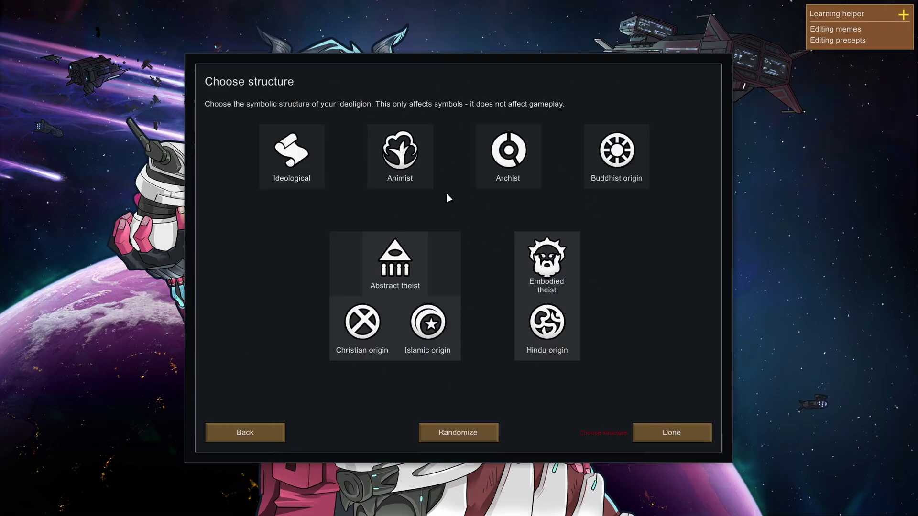
Choose Animist as the structure, then Supremacist as the starting meme
click(429, 164)
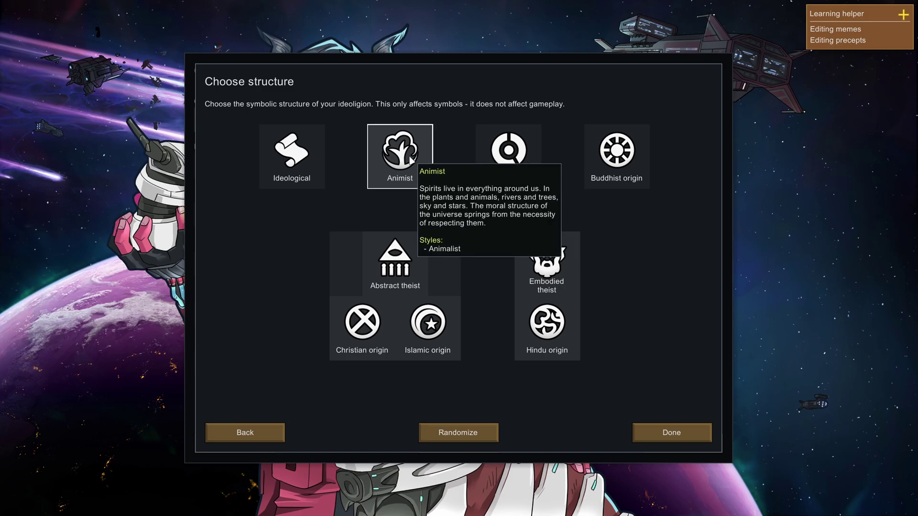
click(678, 429)
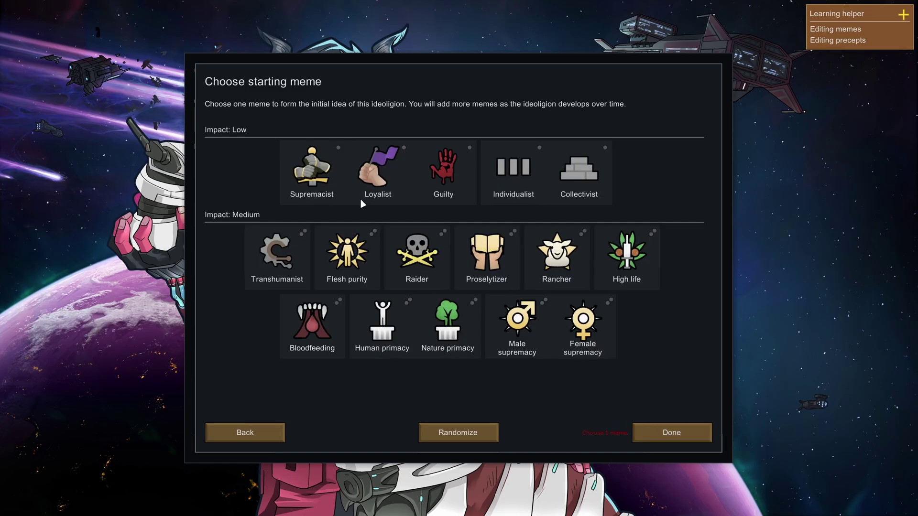
click(319, 180)
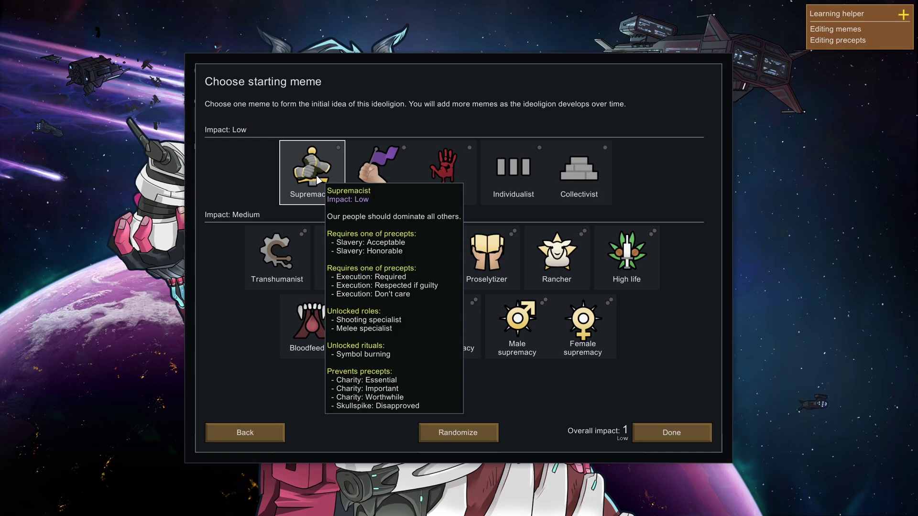
Confirm the meme, then set name 'The Pawth of Bagel', an orange paw icon, and Pawist terms
key(Return)
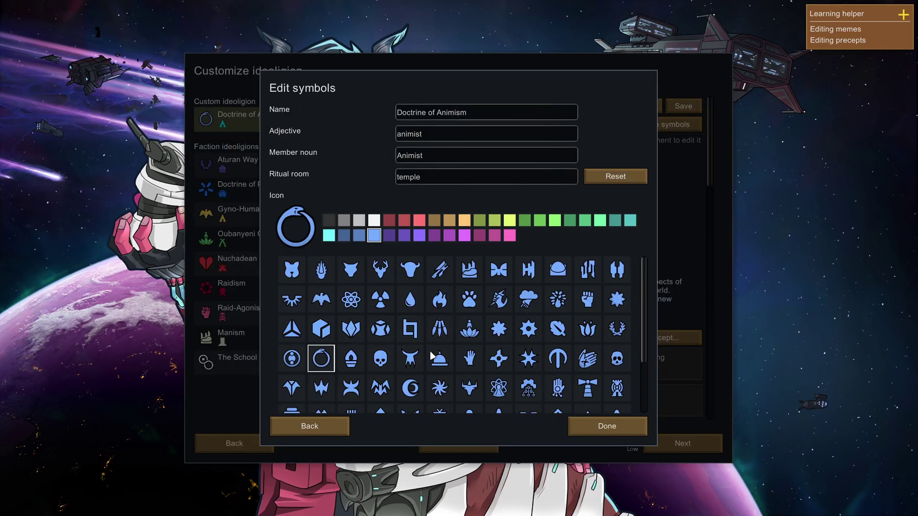
click(469, 298)
click(465, 220)
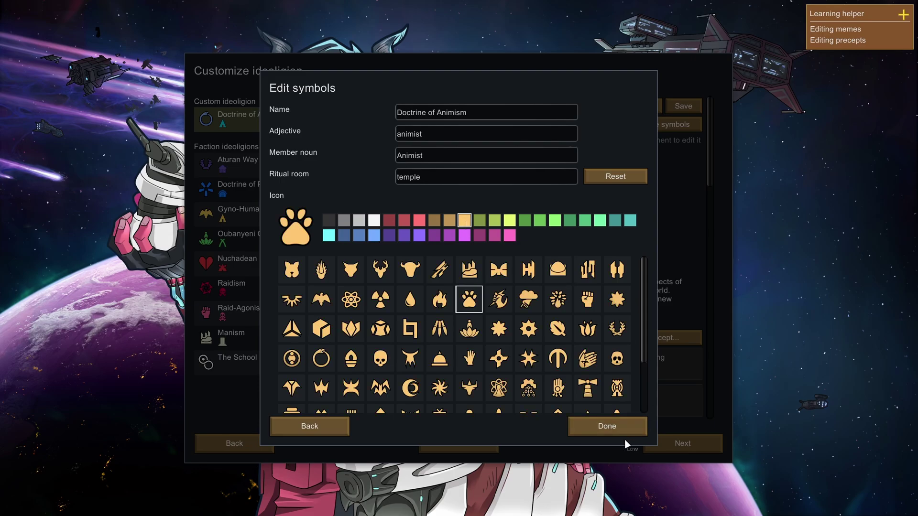
click(496, 109)
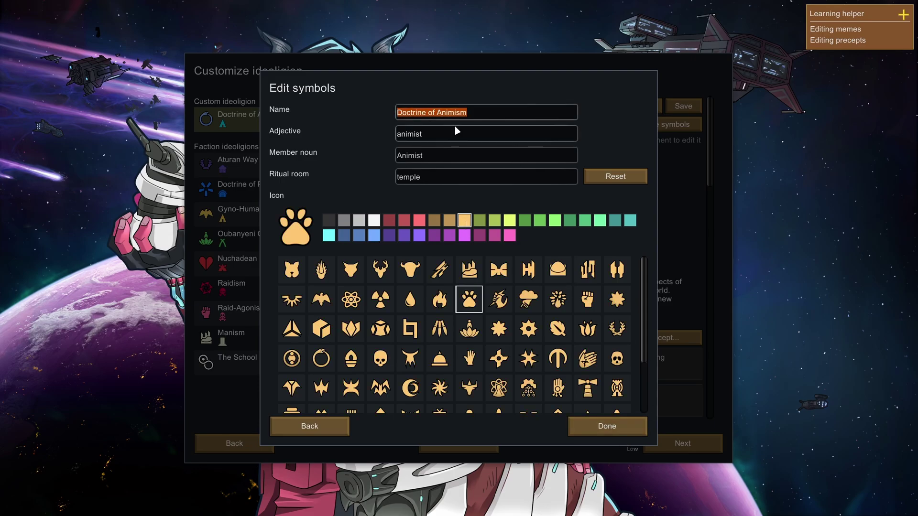
text(The Pawth of Bagel)
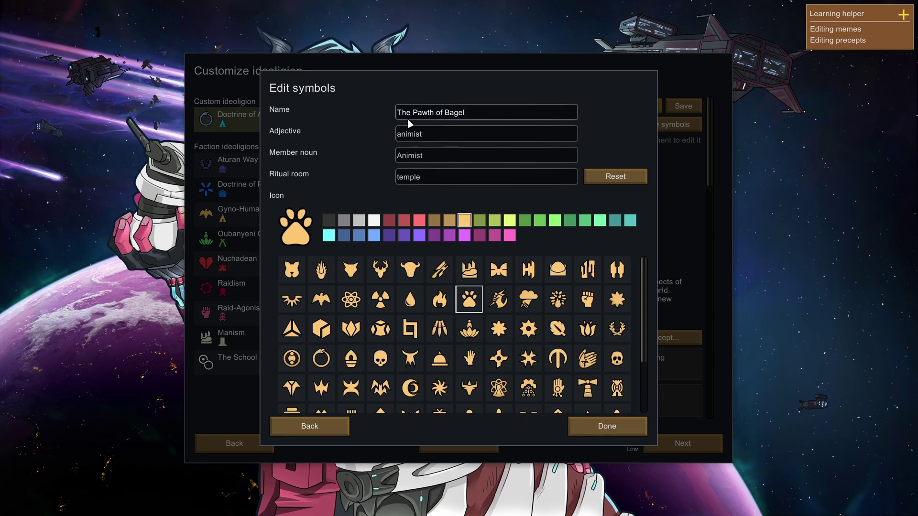
double_click(446, 112)
click(472, 113)
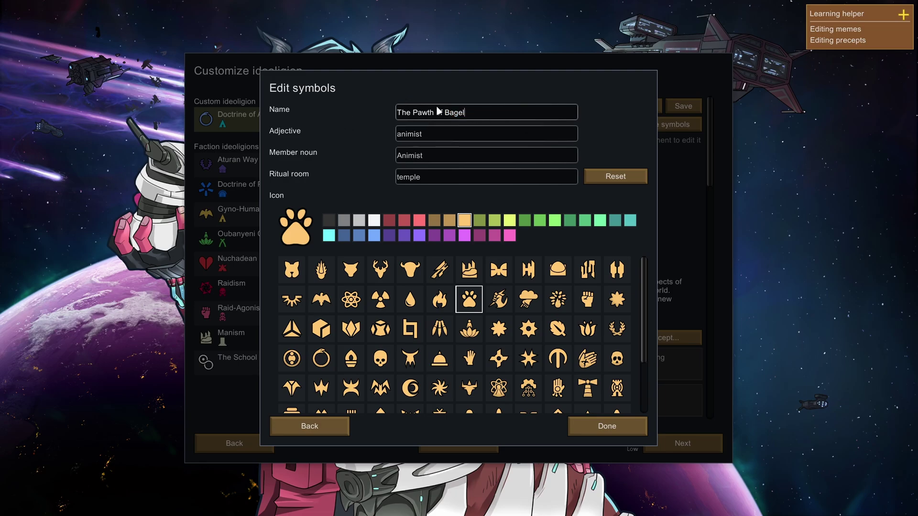
click(437, 135)
click(448, 180)
text(T)
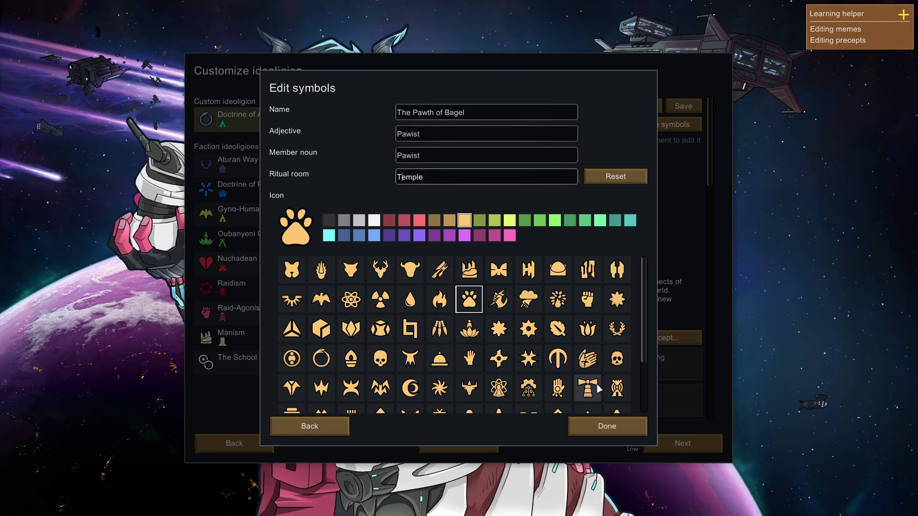
click(607, 426)
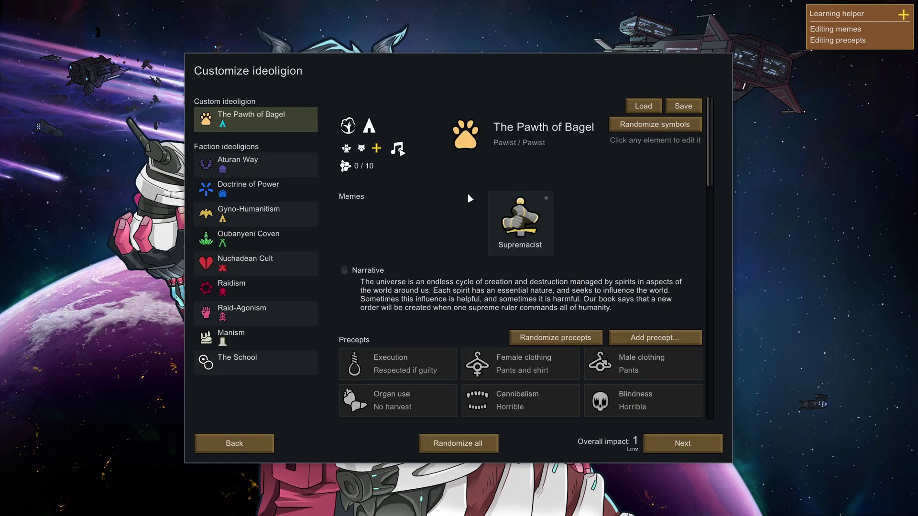
scroll(623, 237, down, 3)
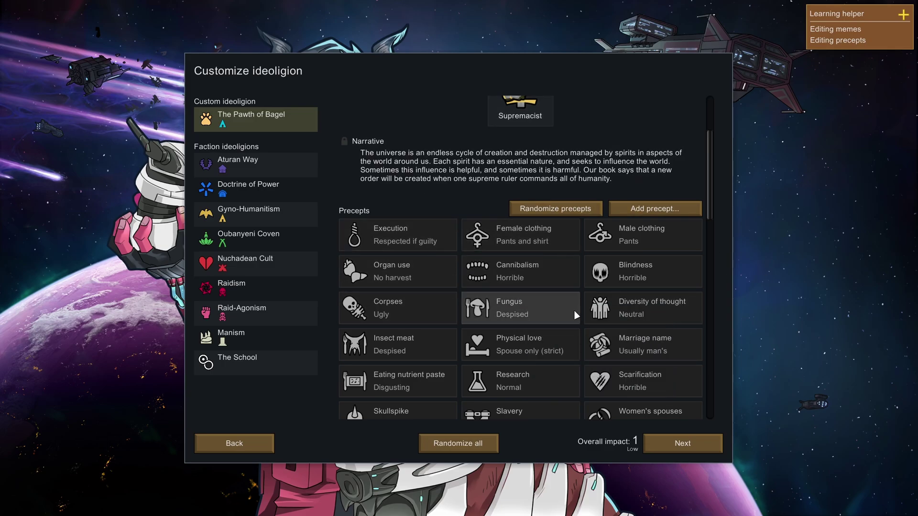
scroll(574, 314, down, 1)
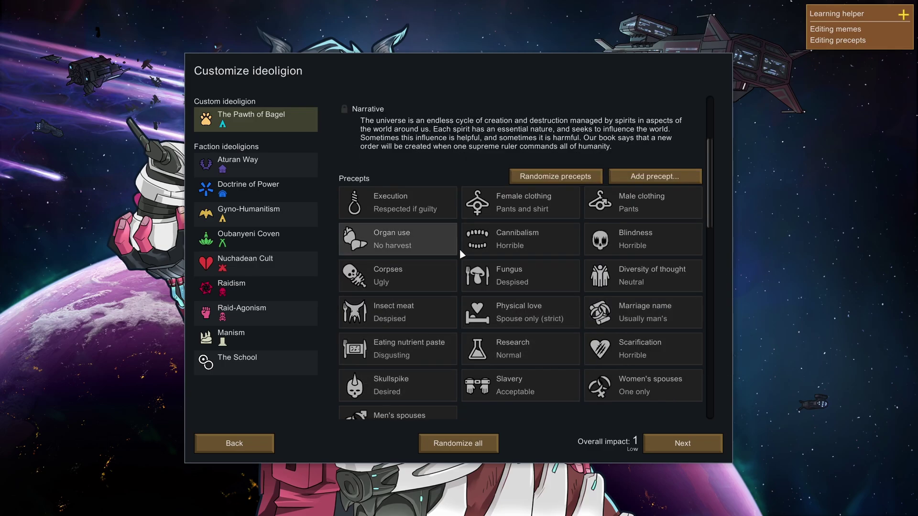
scroll(617, 308, down, 1)
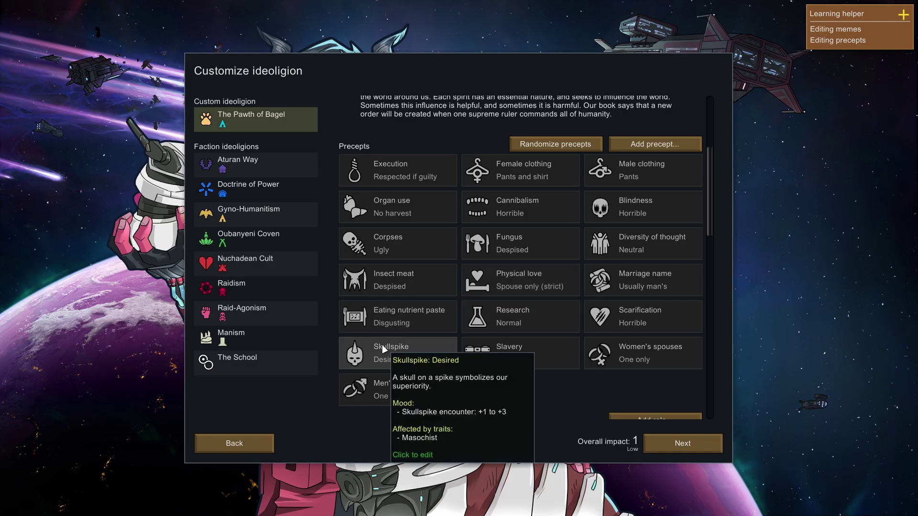
scroll(566, 301, up, 6)
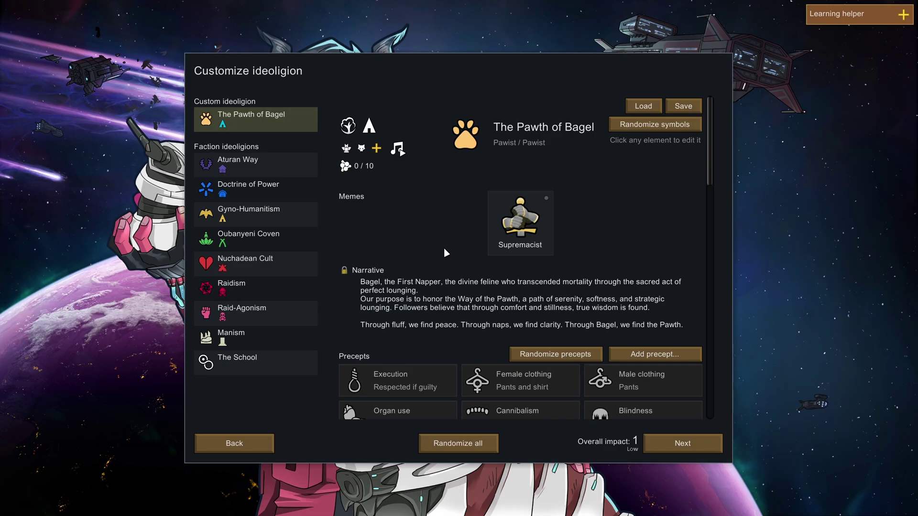
Rename the ritual room to 'Shrine of the Eternal Nap' in the symbols editor
click(470, 131)
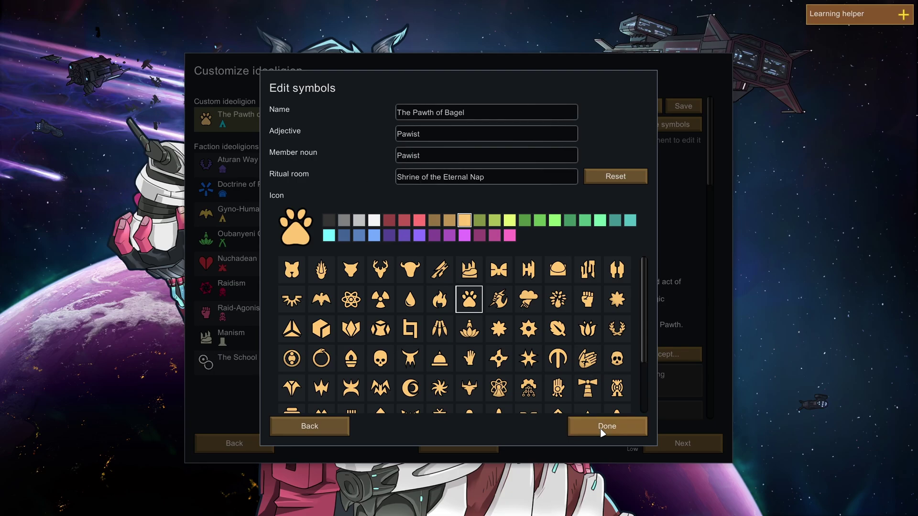
click(633, 426)
scroll(617, 221, down, 5)
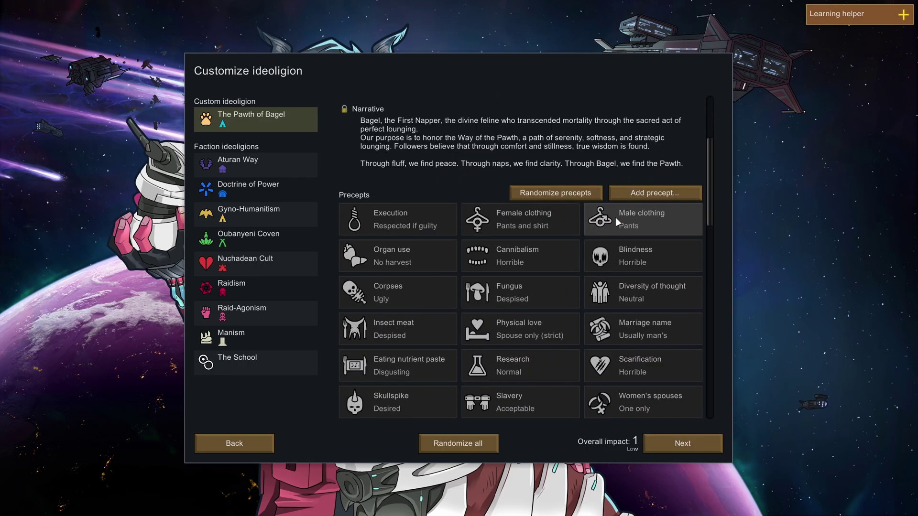
scroll(524, 210, down, 1)
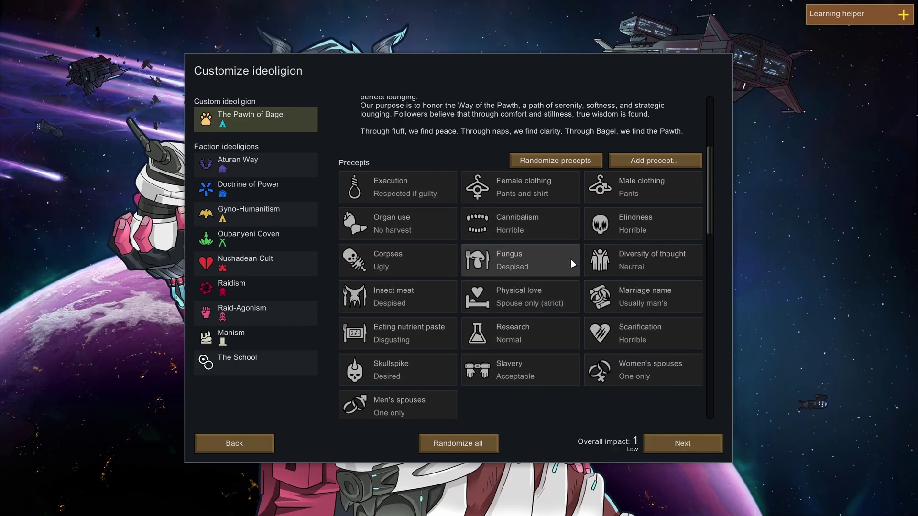
scroll(570, 259, up, 5)
scroll(360, 177, down, 5)
scroll(584, 263, down, 4)
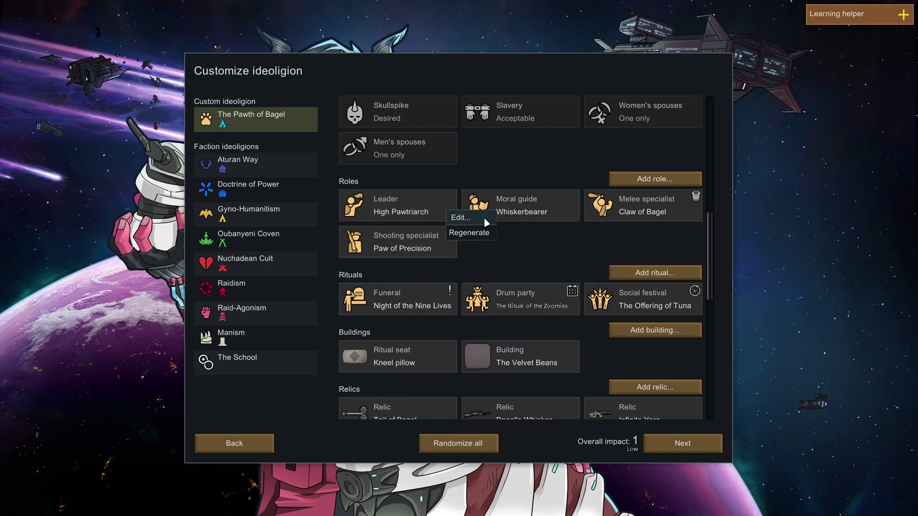
click(446, 214)
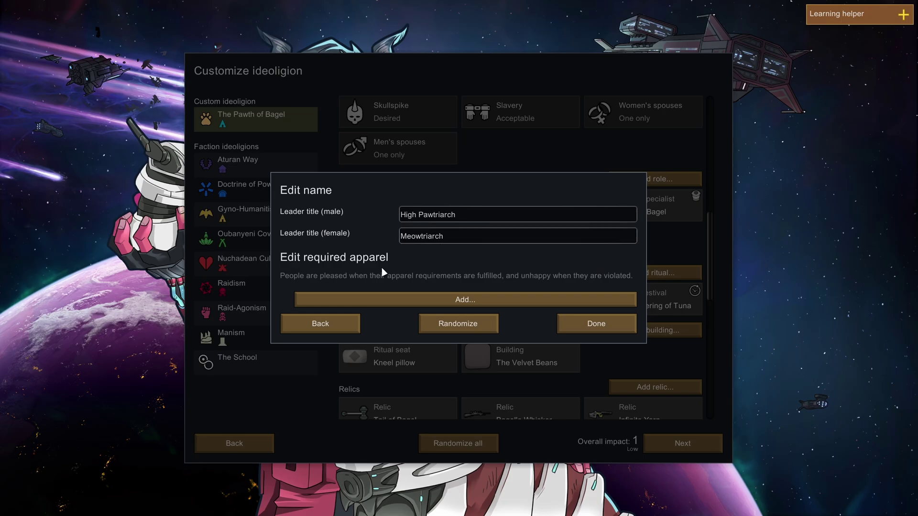
click(316, 325)
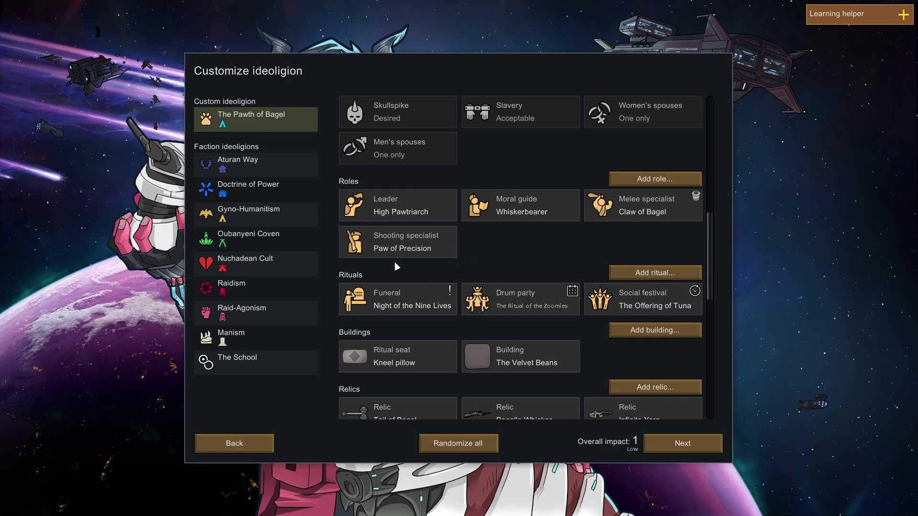
scroll(395, 267, down, 1)
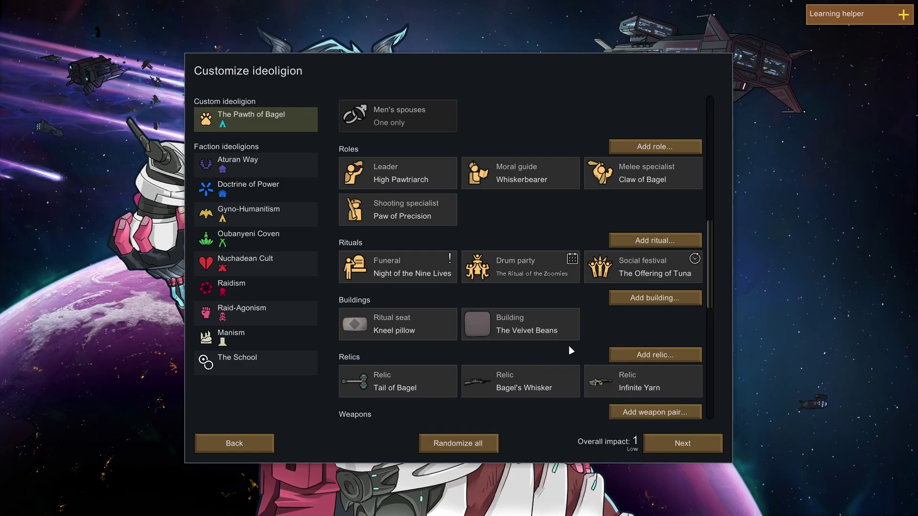
scroll(568, 345, down, 2)
scroll(502, 330, down, 1)
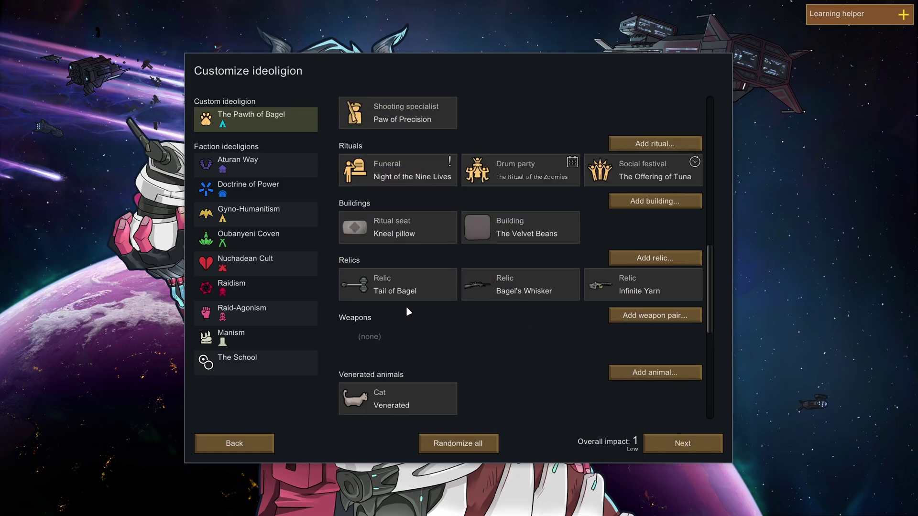
mouse_move(642, 381)
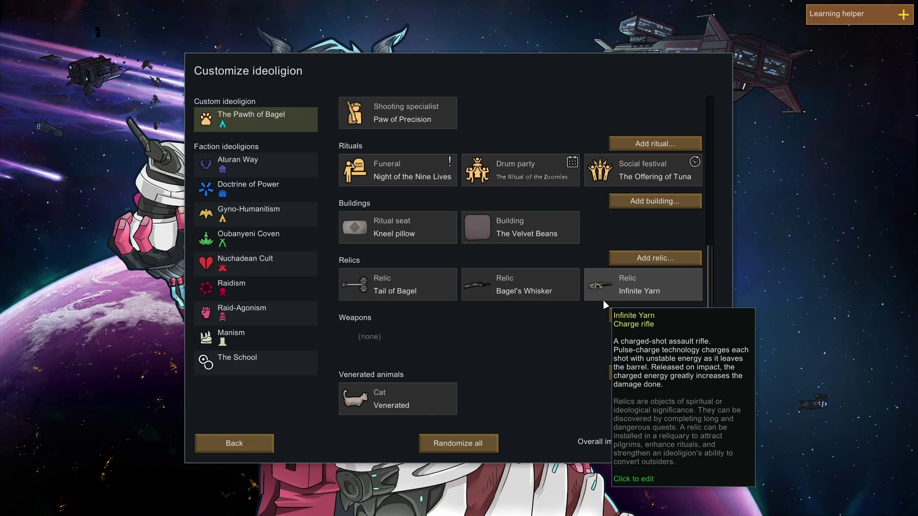
scroll(560, 330, down, 1)
scroll(502, 308, down, 3)
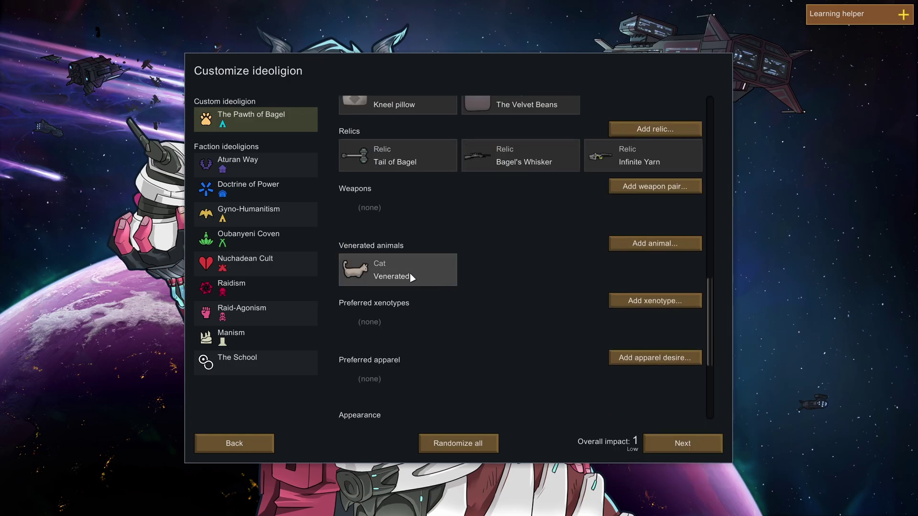
scroll(540, 251, down, 4)
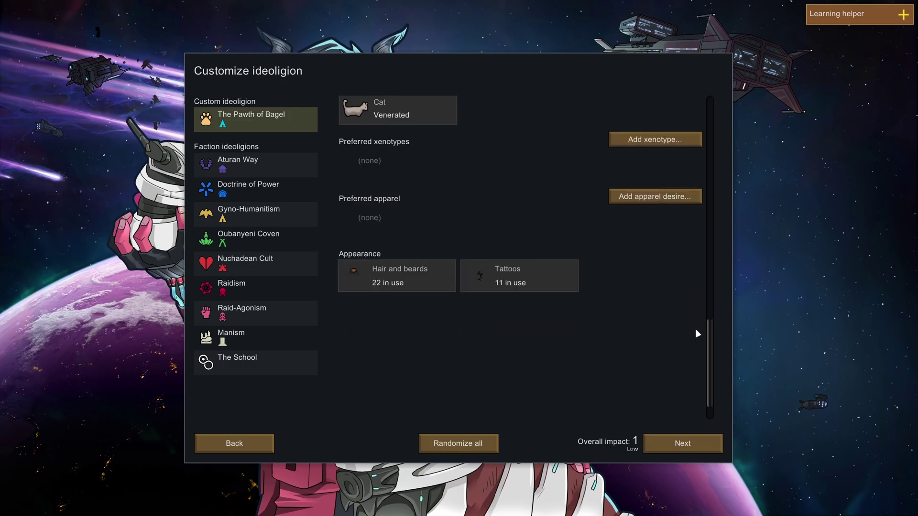
scroll(576, 323, up, 6)
scroll(570, 319, up, 5)
scroll(564, 330, up, 5)
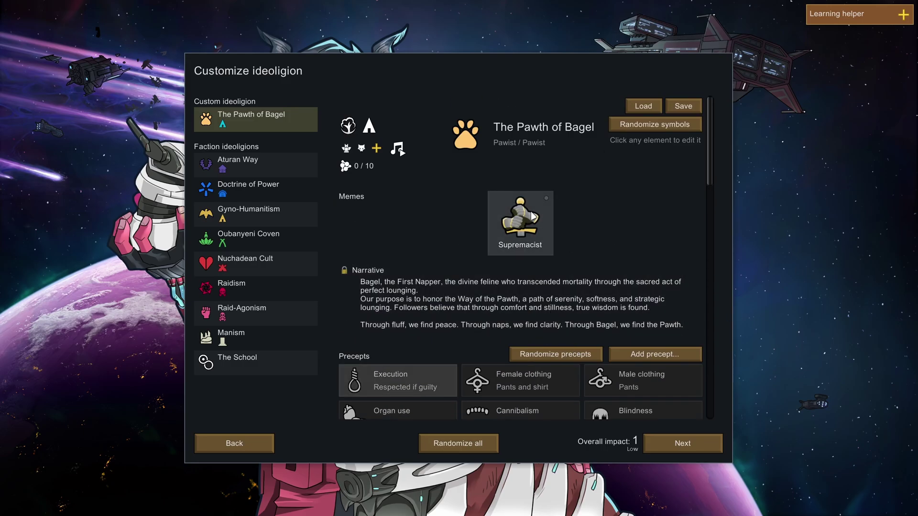
Accept the Pawth of Bagel ideoligion and start the colony with the chosen colonists
click(678, 443)
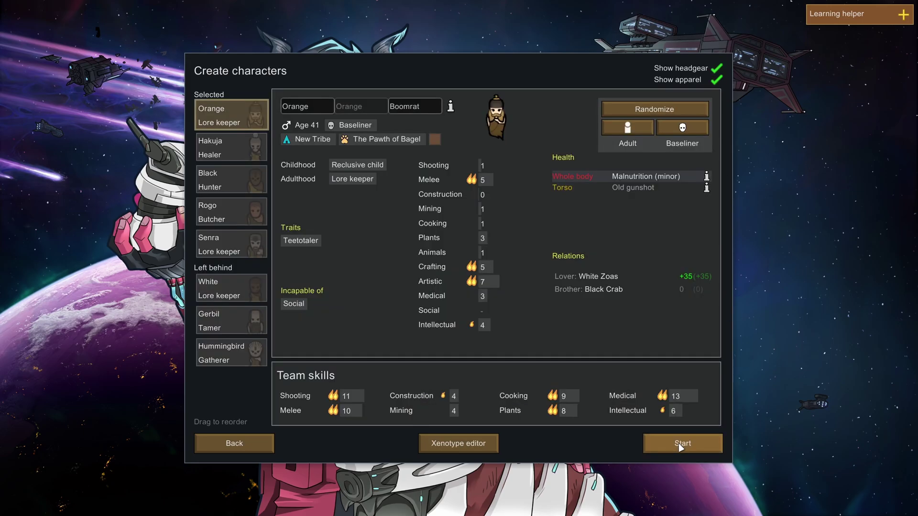
click(679, 443)
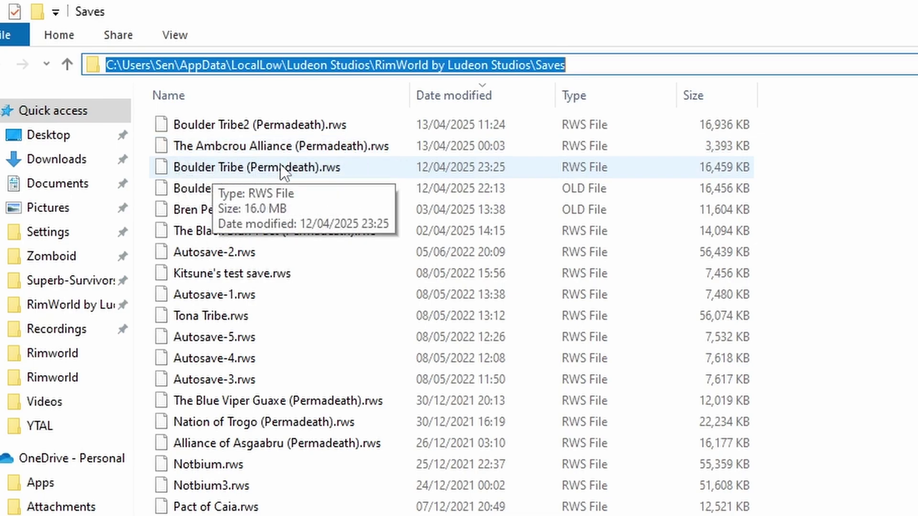
Duplicate the Ambcrou Alliance and Boulder Tribe saves inside the Saves folder
click(258, 145)
ctrl+click(252, 164)
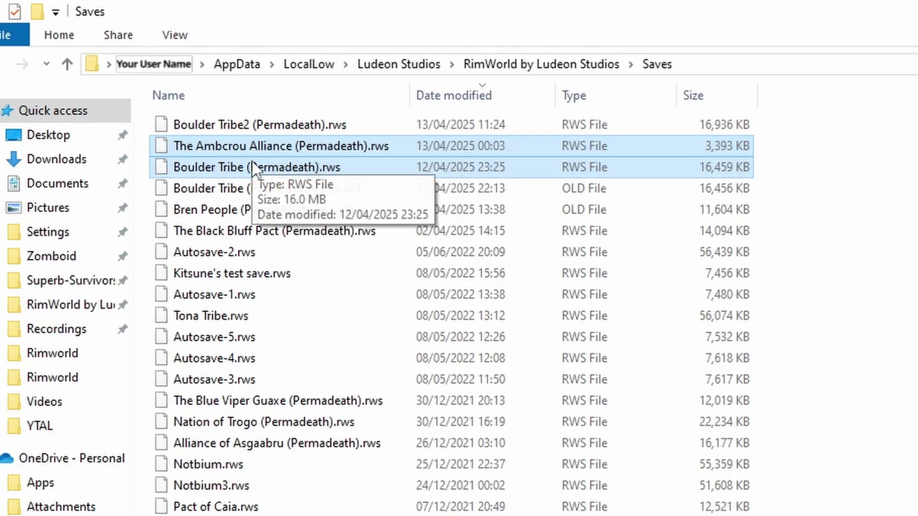
right_click(251, 162)
click(318, 338)
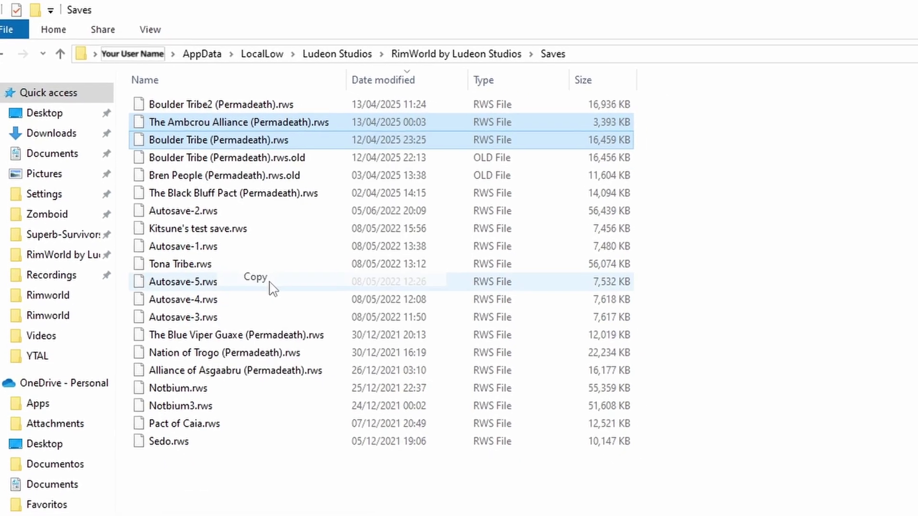
right_click(186, 336)
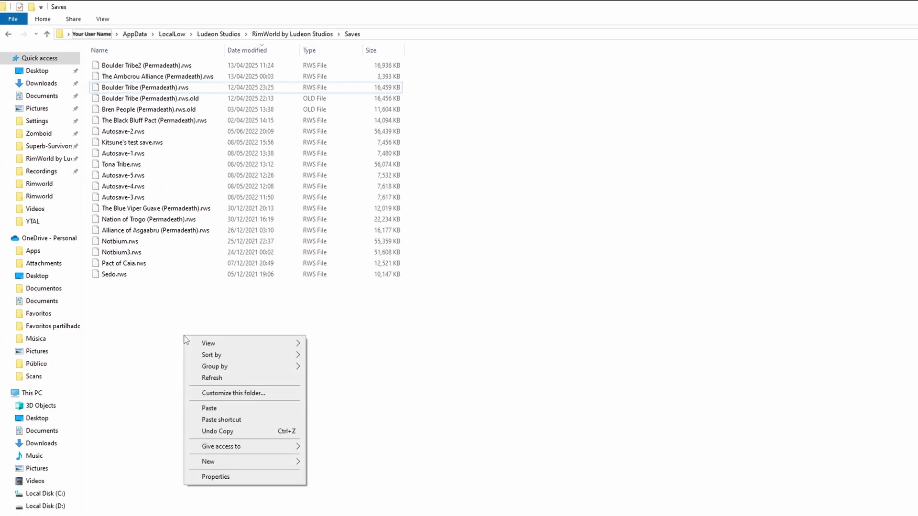
click(232, 408)
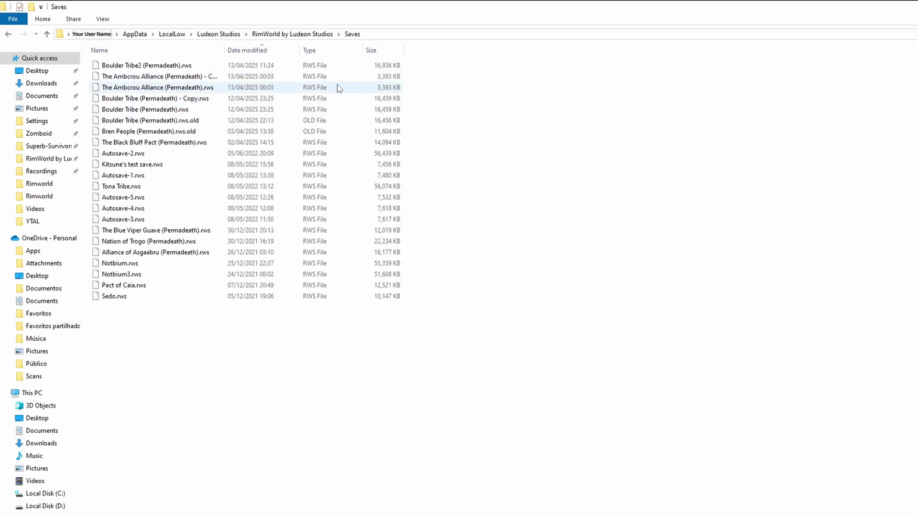
Open the Boulder Tribe copy in Notepad without making it the default for .rws files
drag(224, 49, 249, 49)
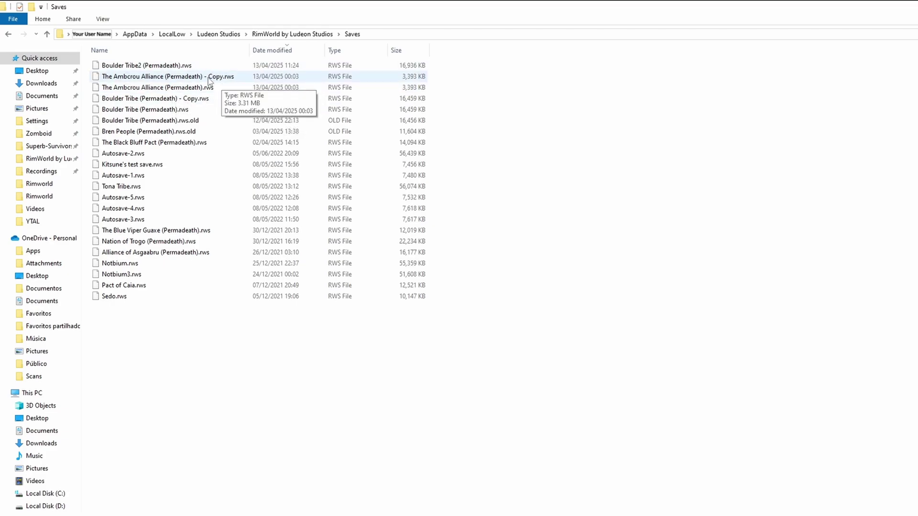
mouse_move(155, 98)
right_click(129, 104)
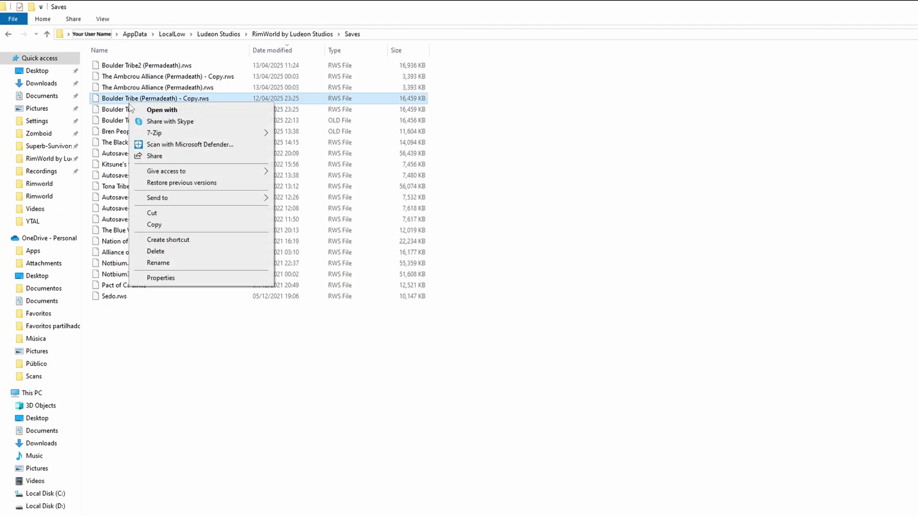
click(170, 115)
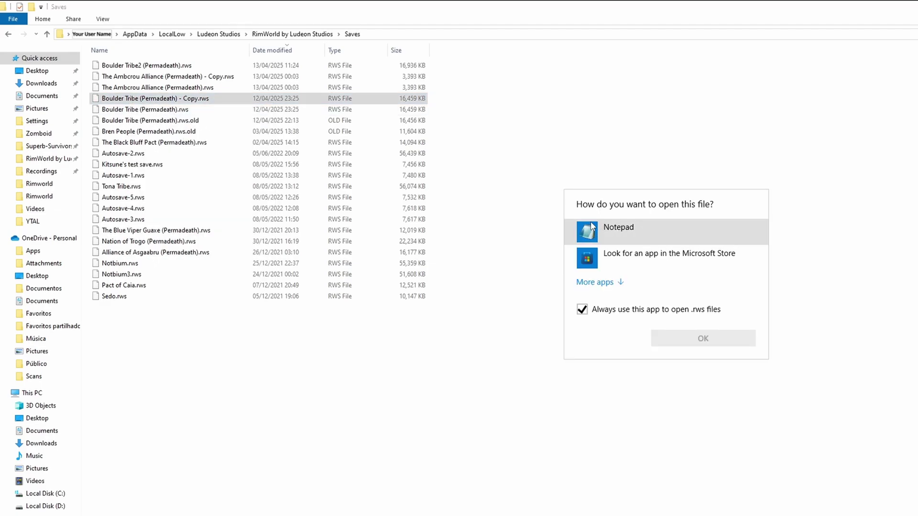
click(582, 309)
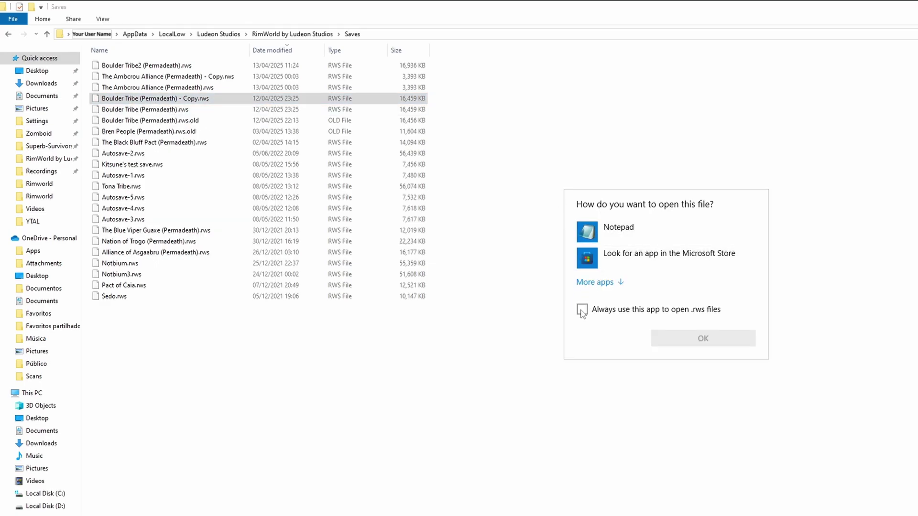
Open the second save copy in another Notepad window and activate the Boulder Tribe window
double_click(616, 232)
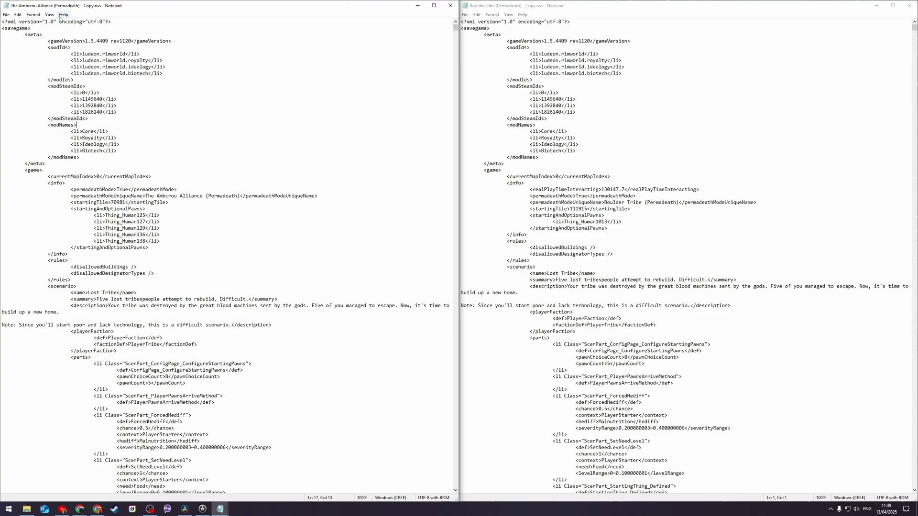
click(629, 95)
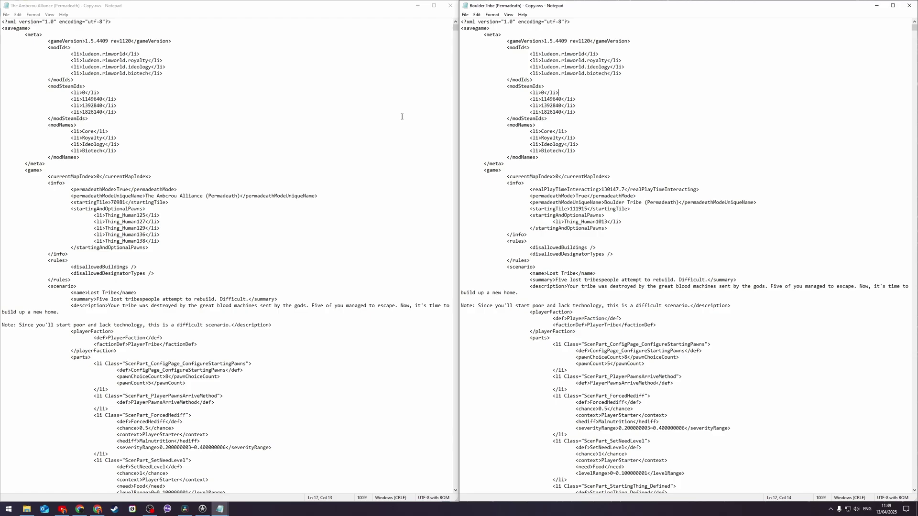
In the Ambcrou Alliance copy, set up a downward Find for '</ideos>'
click(325, 70)
click(16, 15)
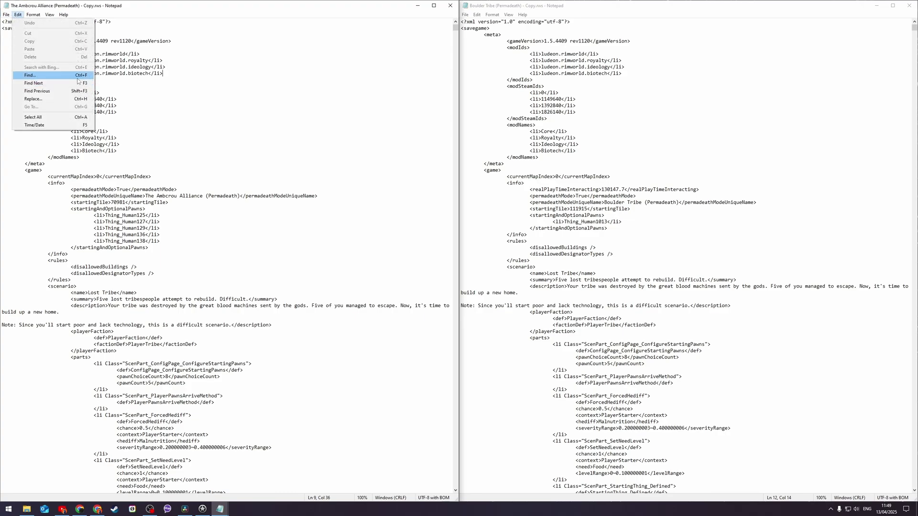
click(235, 108)
key(ctrl+f)
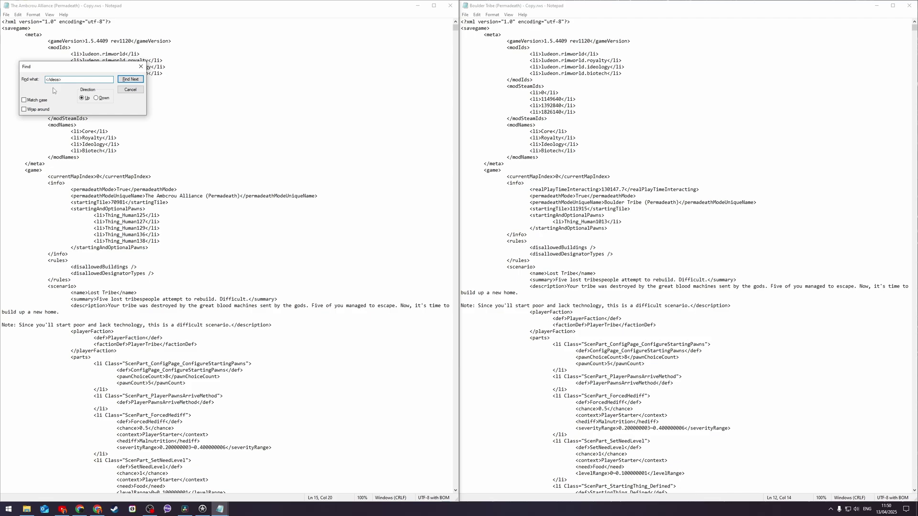
click(48, 80)
key(BackSpace)
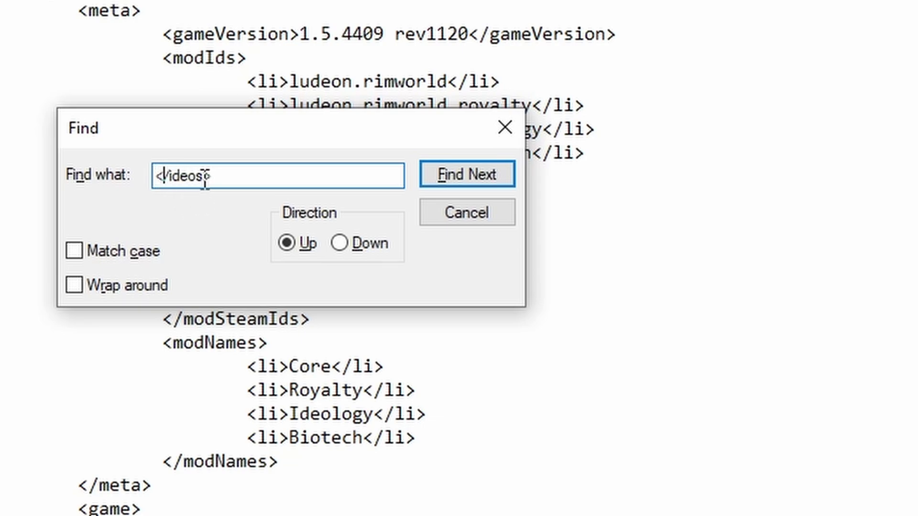
click(291, 243)
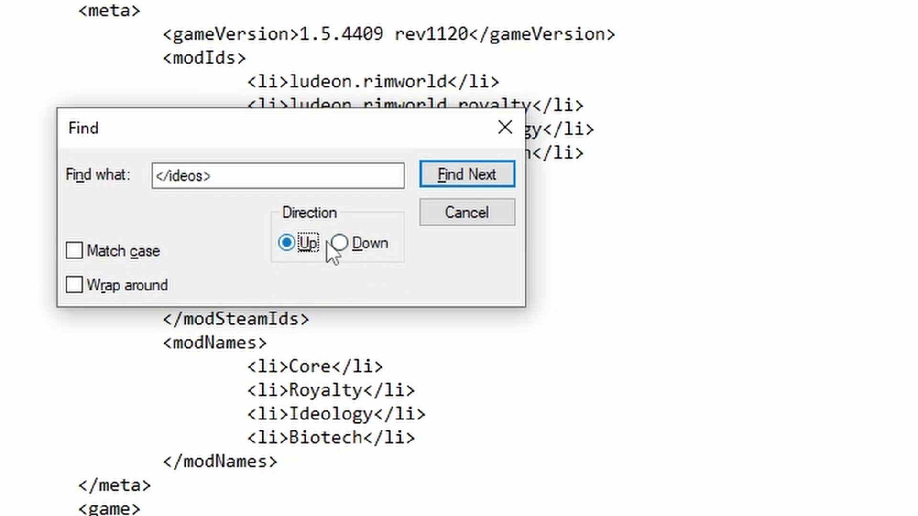
click(342, 245)
click(643, 28)
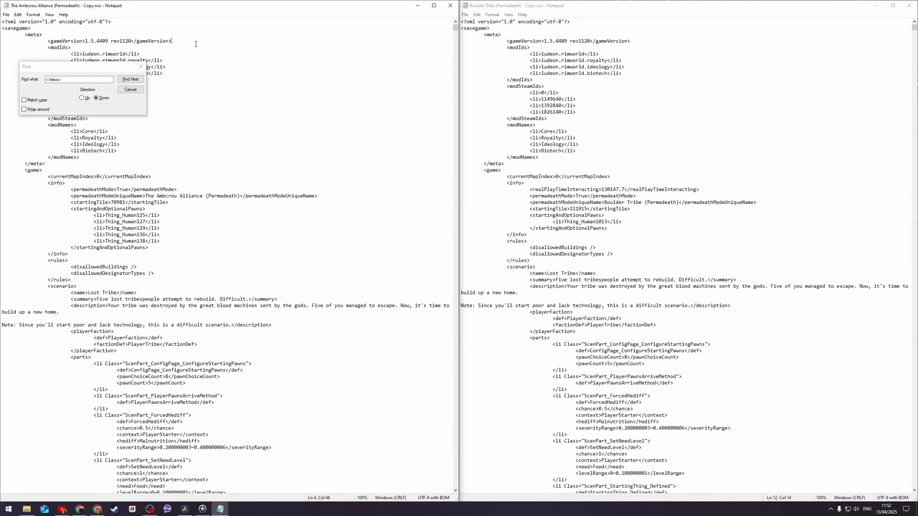
Step through the '</ideos>' matches to the last one and dismiss the 'Cannot find' message
click(131, 81)
click(131, 82)
click(130, 81)
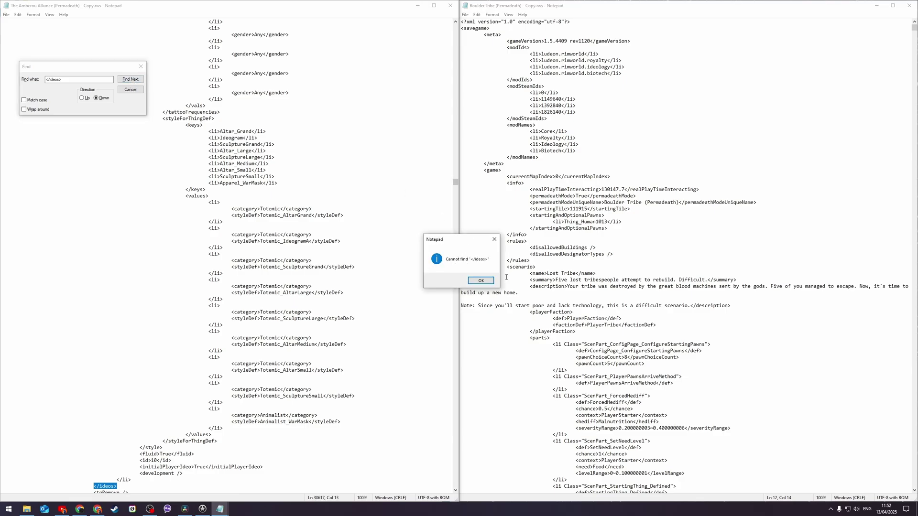
click(484, 282)
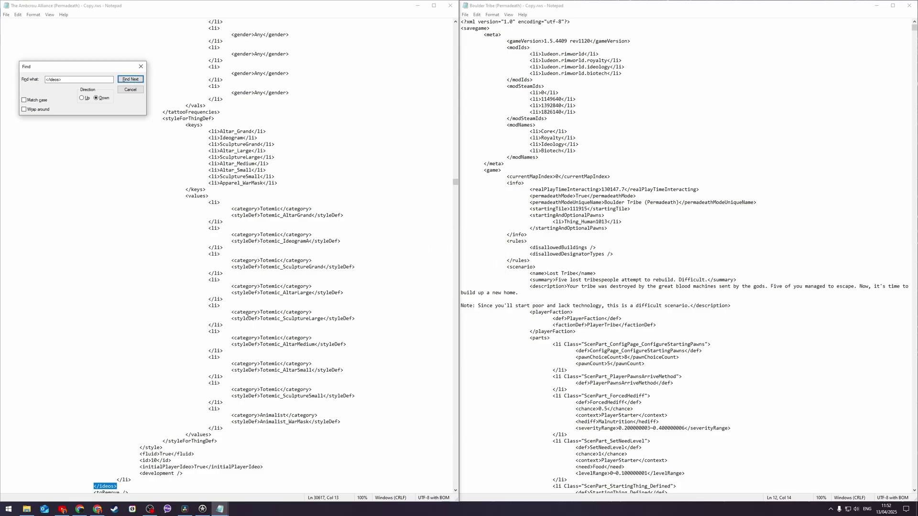
scroll(210, 395, down, 3)
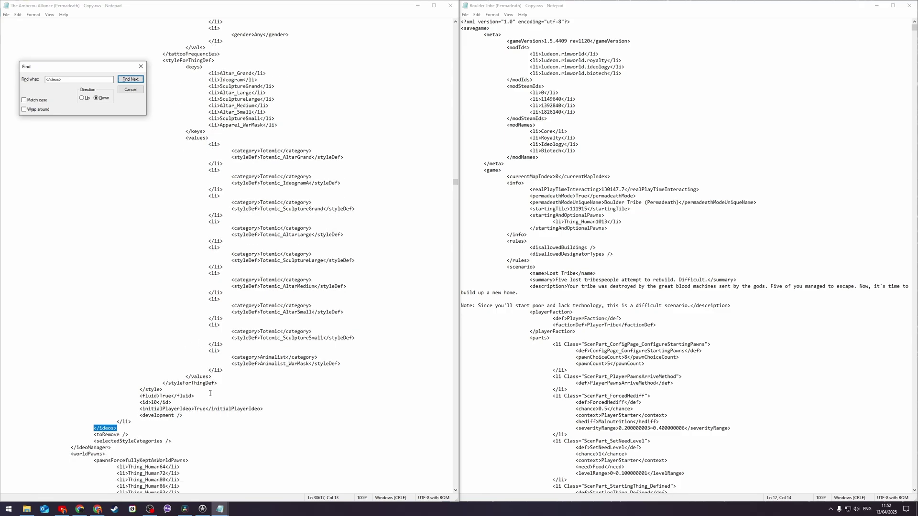
scroll(209, 392, down, 1)
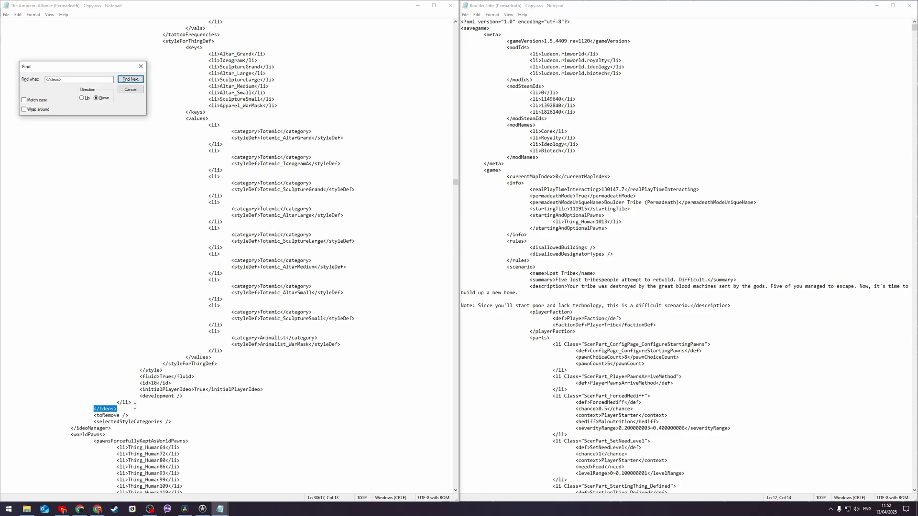
Place the caret before '</grid>' above factionManager and select through to the end of the file
click(95, 409)
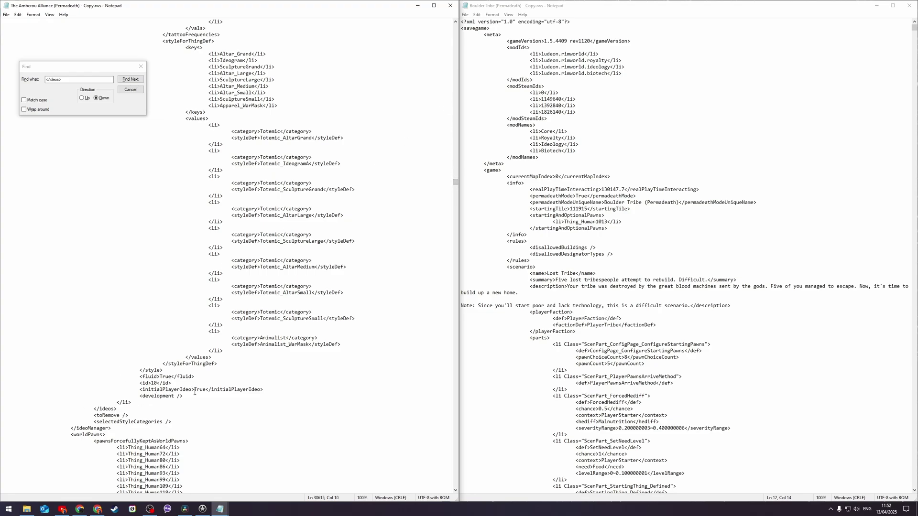
click(119, 409)
shift+click(231, 344)
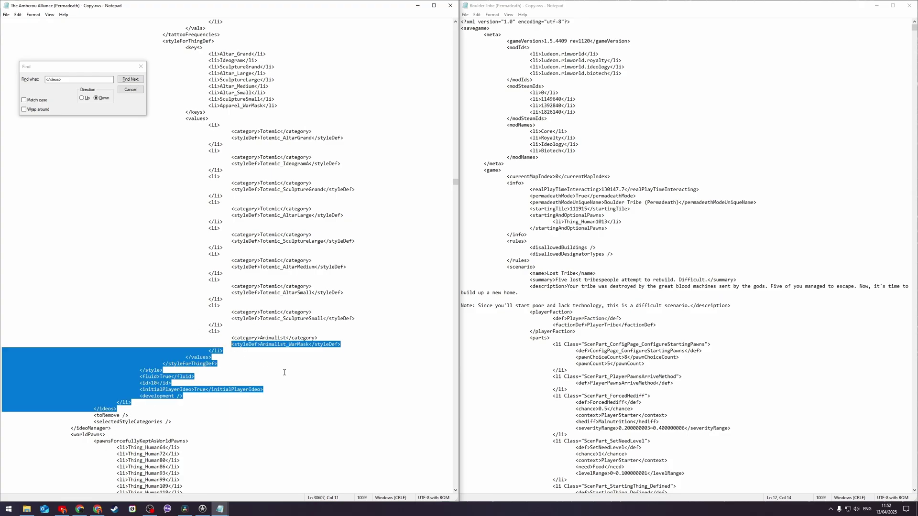
click(119, 409)
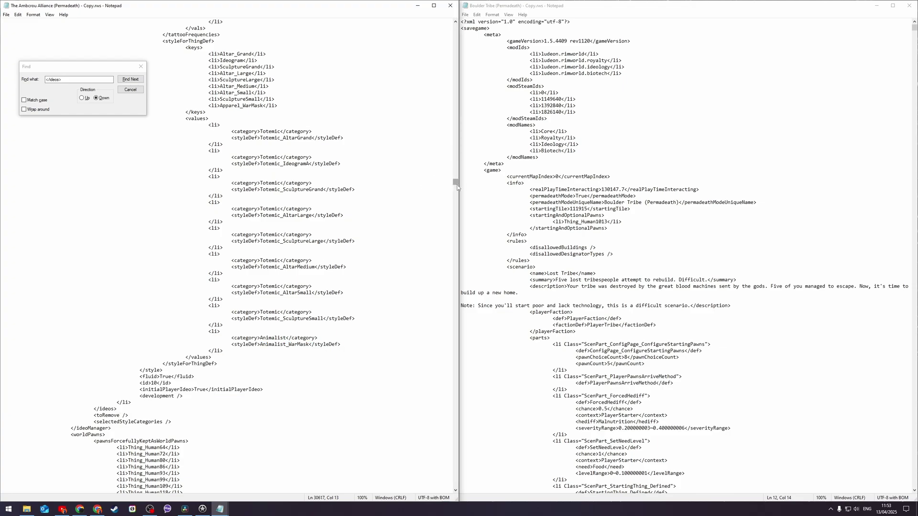
drag(457, 185, 457, 150)
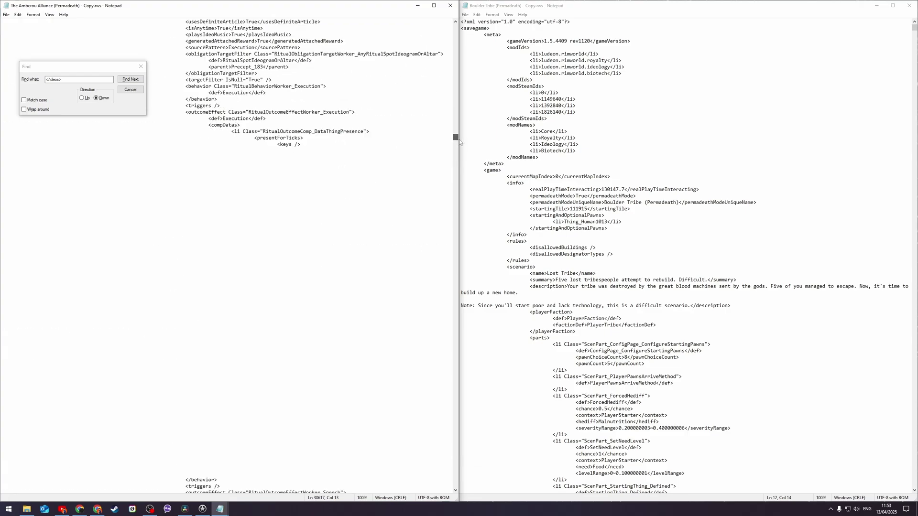
drag(457, 150, 457, 96)
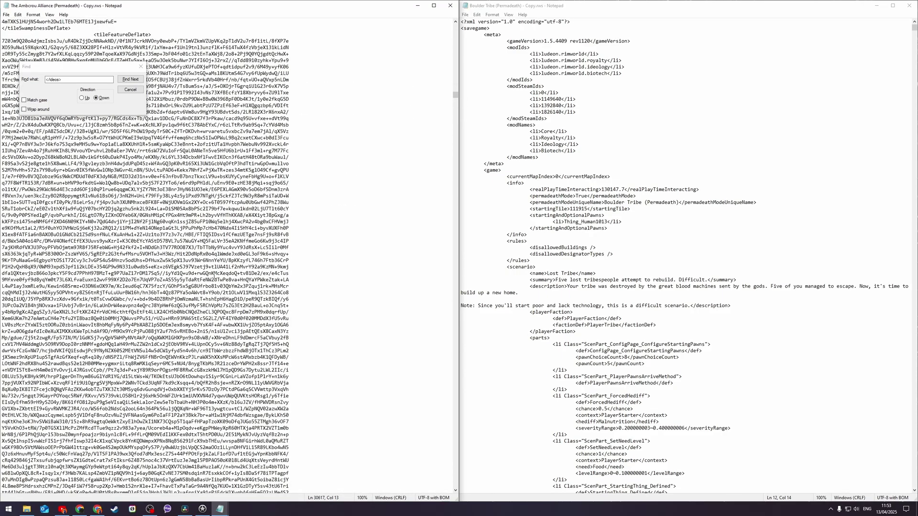
scroll(295, 345, down, 5)
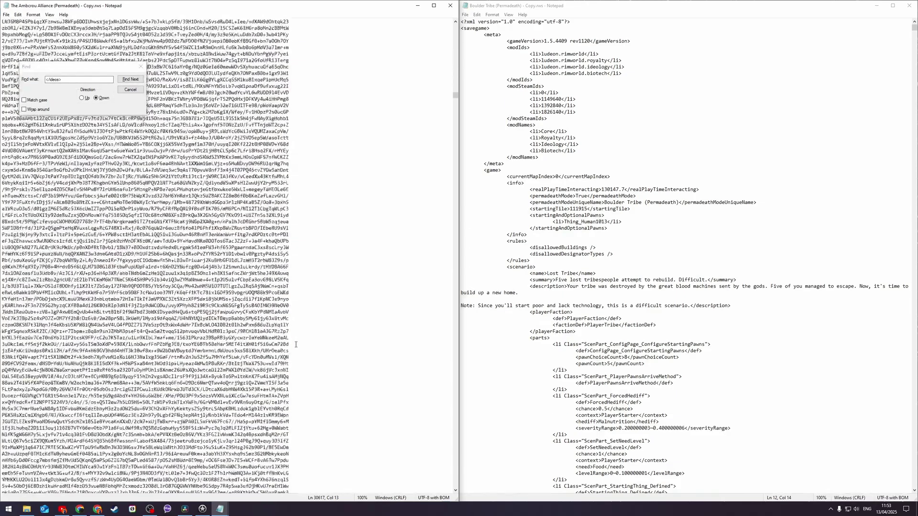
click(454, 131)
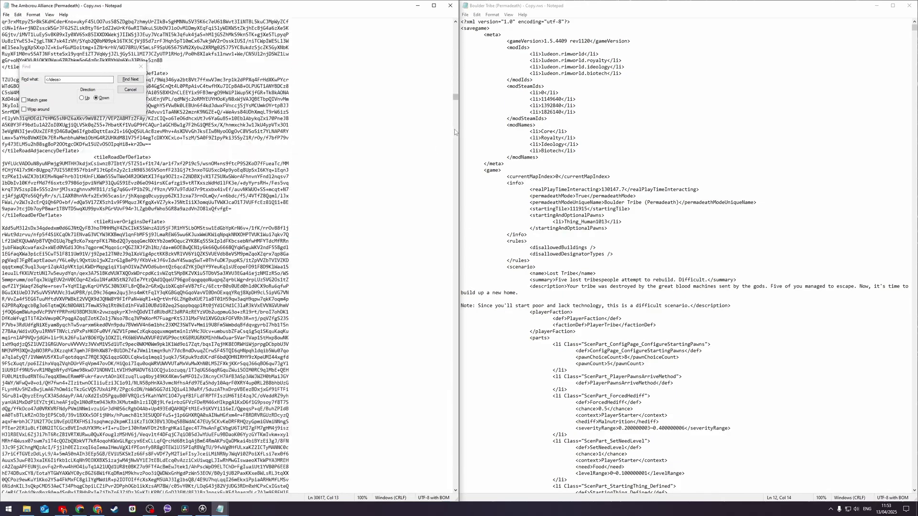
click(454, 131)
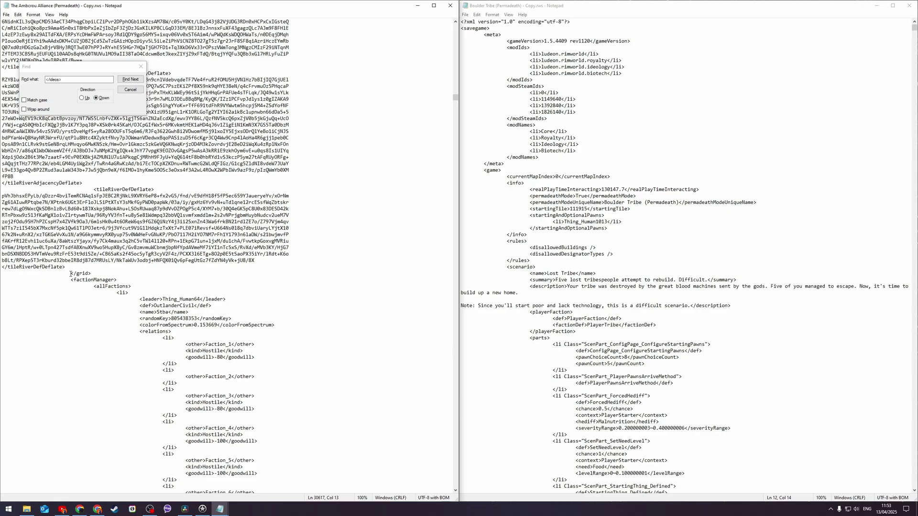
key(ctrl+shift+End)
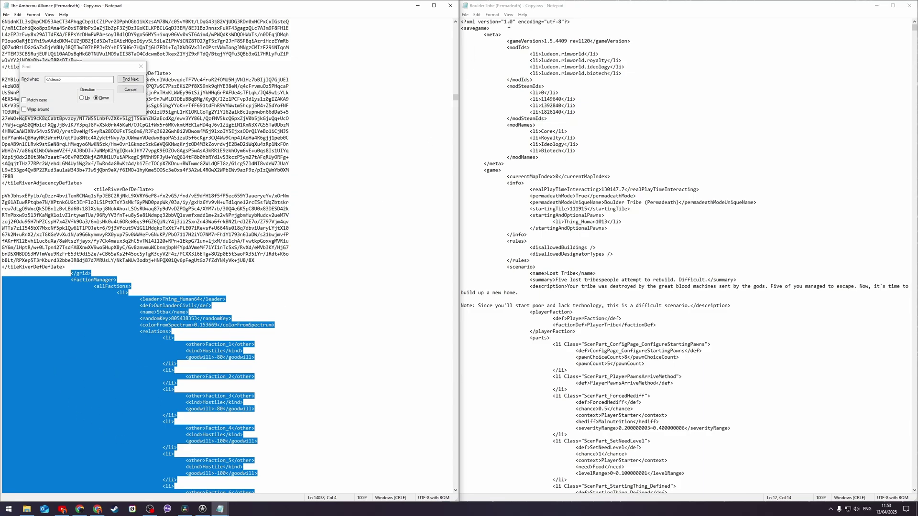
In the Boulder Tribe copy, open Find and set the search direction to Down
click(581, 9)
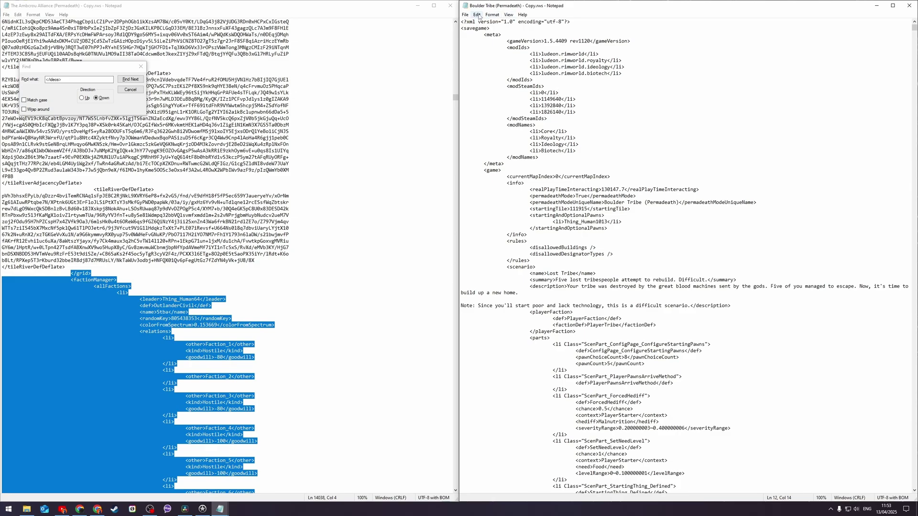
click(477, 15)
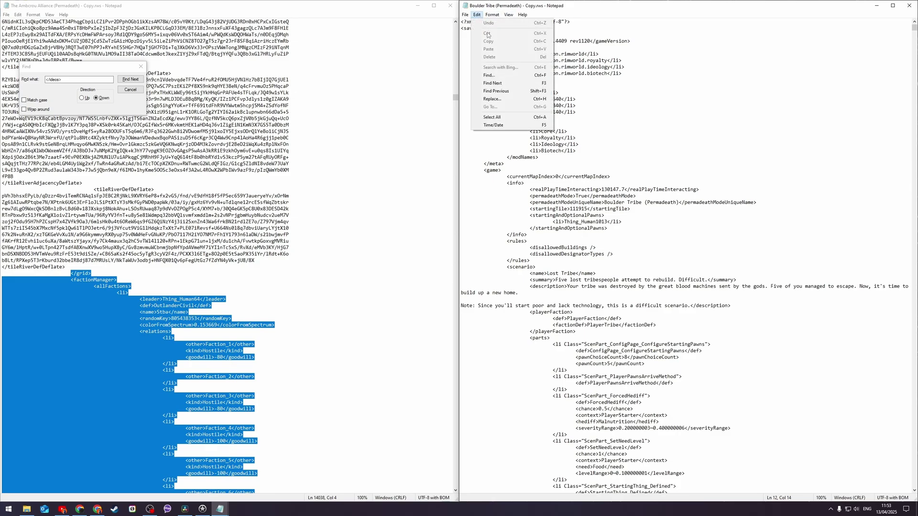
click(504, 76)
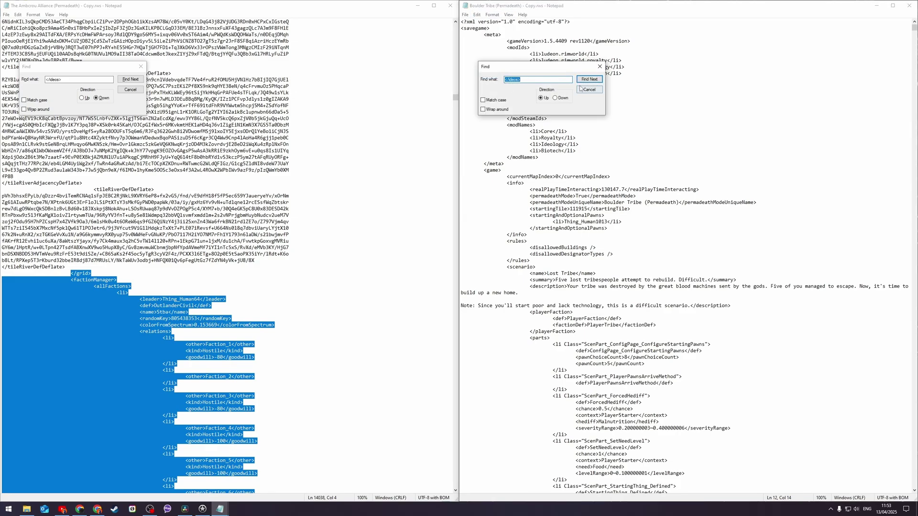
click(555, 98)
Repeat Find Next until the last '</ideos>' and dismiss the 'Cannot find' notice
click(589, 78)
click(600, 80)
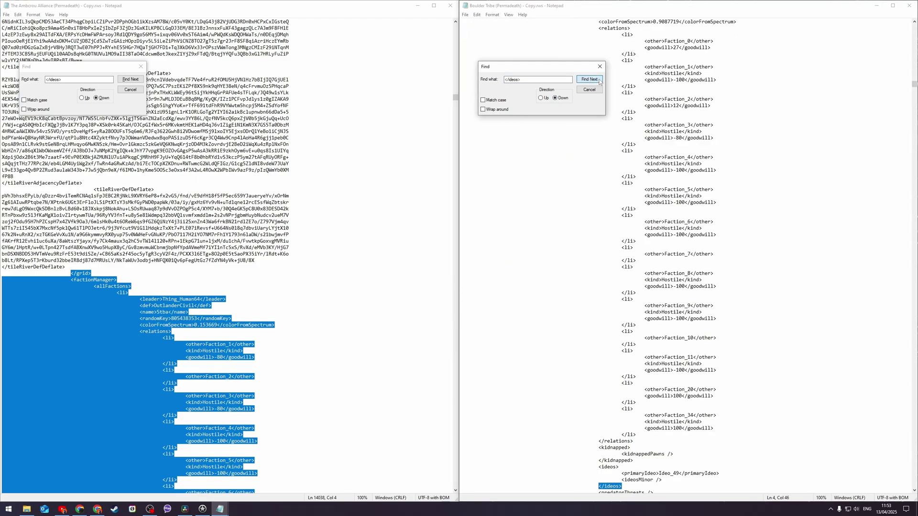
click(599, 81)
click(599, 78)
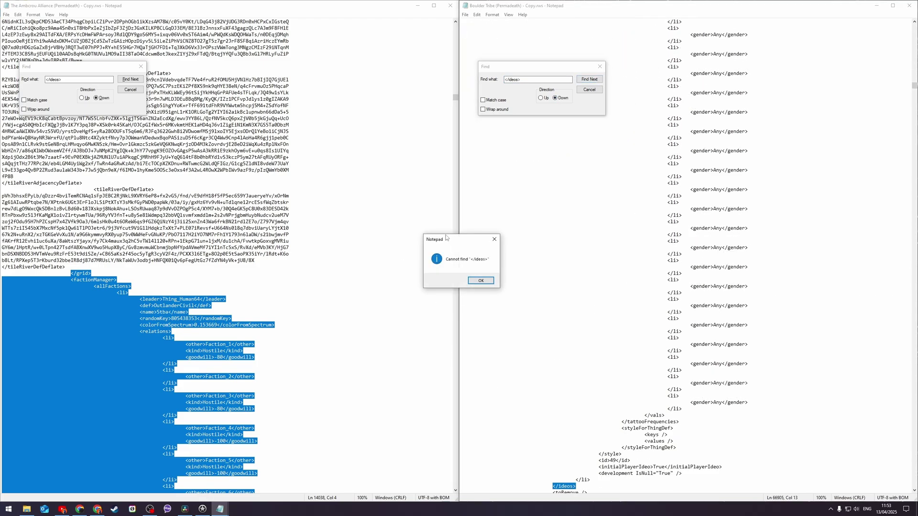
click(480, 281)
scroll(655, 276, down, 3)
scroll(655, 275, down, 3)
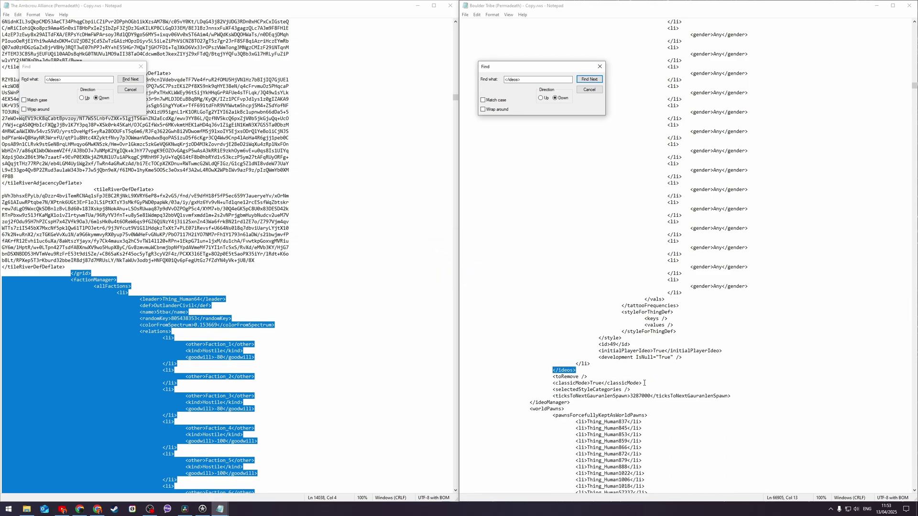
Select and delete the <classicMode>True</classicMode> line under </ideos> in the Boulder Tribe save
mouse_move(644, 382)
mouse_down()
mouse_move(552, 384)
mouse_move(589, 376)
mouse_up()
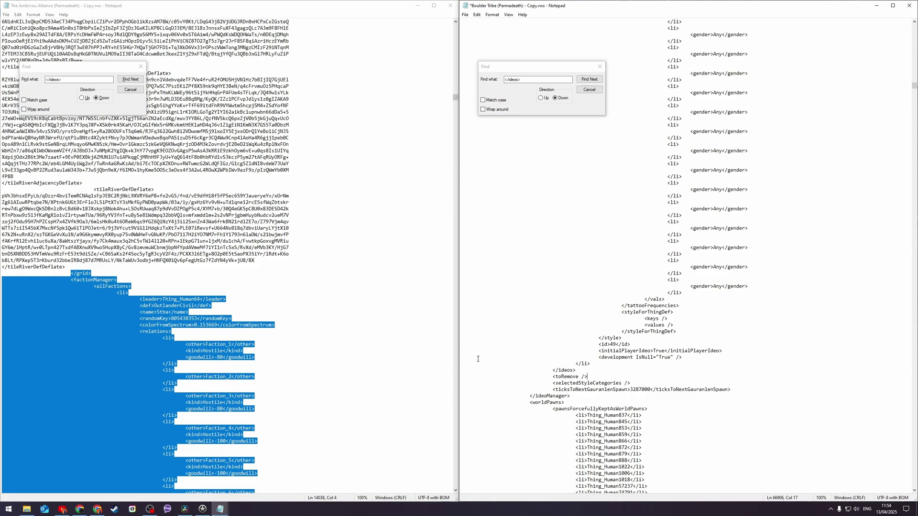
Select the Boulder Tribe text from </grid> through the end of the ideos block
click(578, 371)
scroll(914, 48, down, 5)
scroll(913, 48, down, 5)
scroll(914, 50, down, 5)
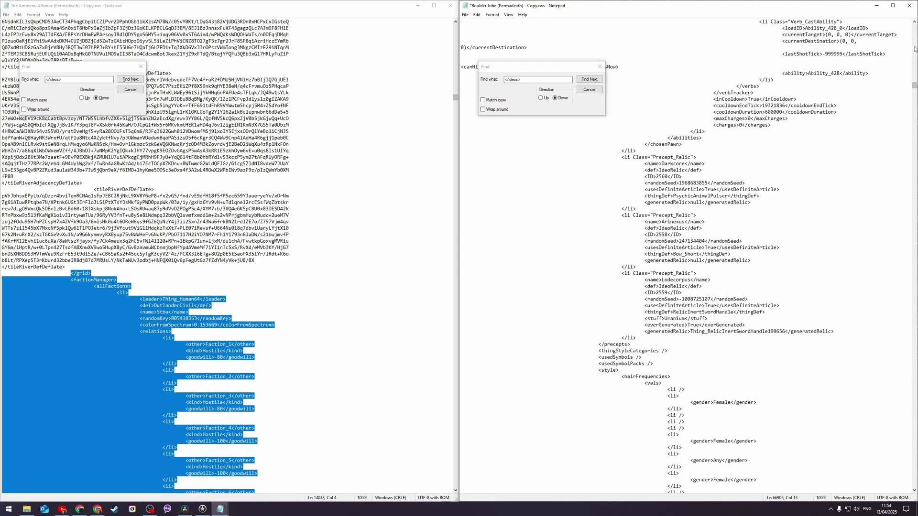
scroll(913, 49, down, 5)
scroll(913, 49, down, 5)
scroll(914, 49, down, 5)
scroll(913, 49, down, 5)
scroll(914, 49, down, 5)
scroll(914, 49, up, 3)
scroll(914, 49, up, 3)
scroll(913, 50, up, 3)
scroll(914, 49, up, 3)
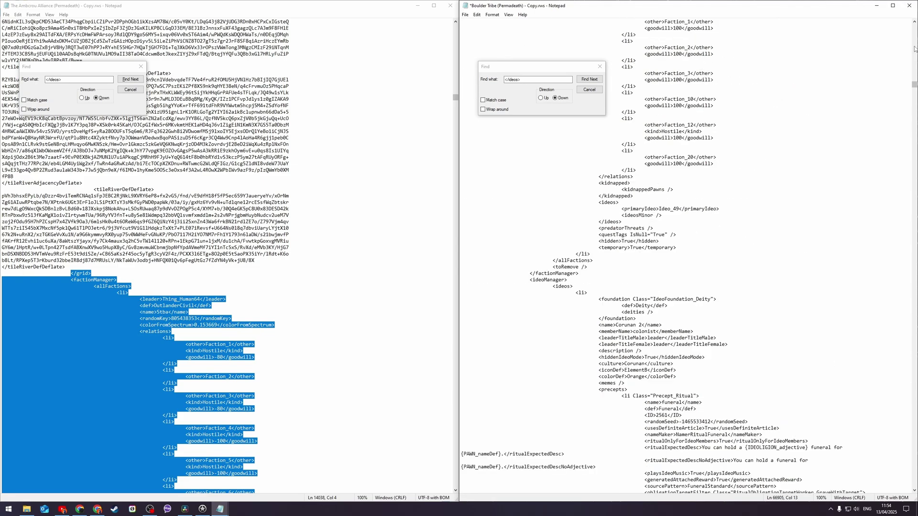
scroll(914, 49, up, 3)
scroll(914, 49, up, 3)
scroll(914, 49, up, 3)
scroll(913, 50, up, 3)
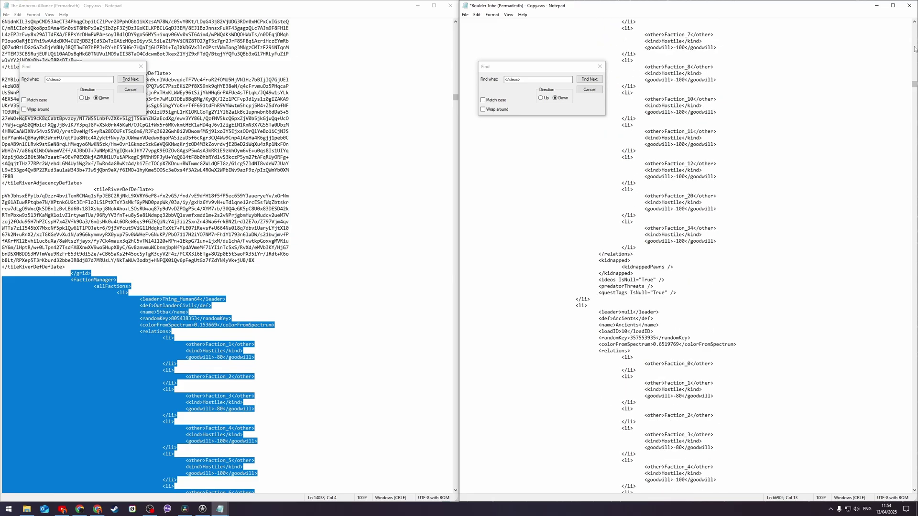
scroll(914, 49, up, 3)
scroll(913, 49, up, 3)
scroll(914, 49, up, 3)
scroll(915, 49, up, 3)
scroll(914, 50, up, 3)
scroll(914, 49, up, 3)
scroll(914, 48, up, 5)
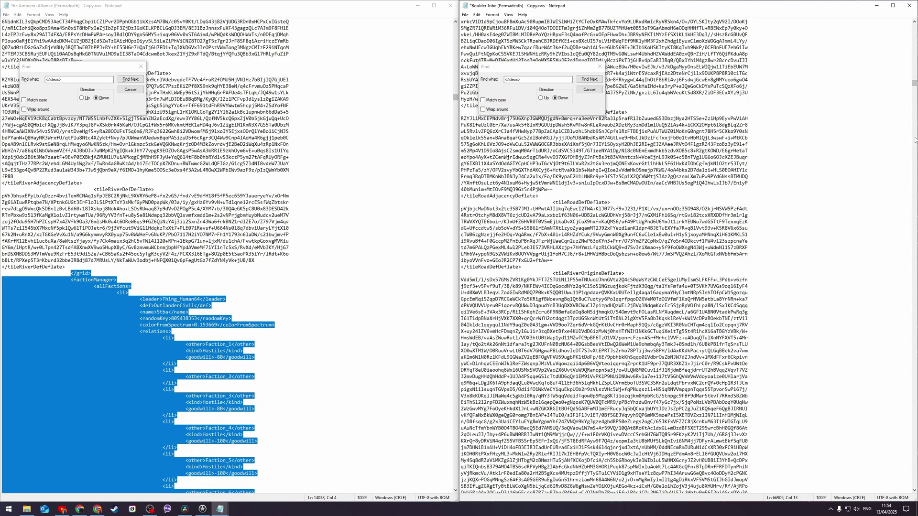
scroll(914, 140, down, 10)
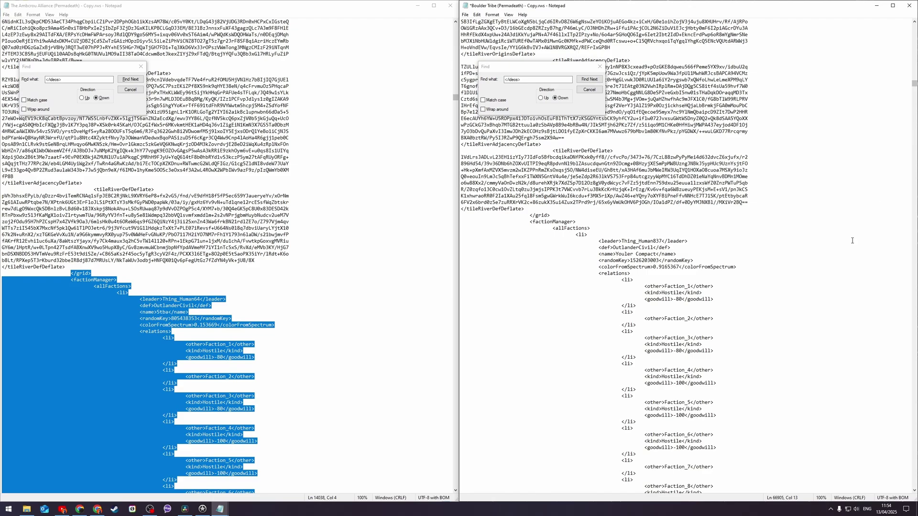
click(531, 214)
key(ctrl+shift+End)
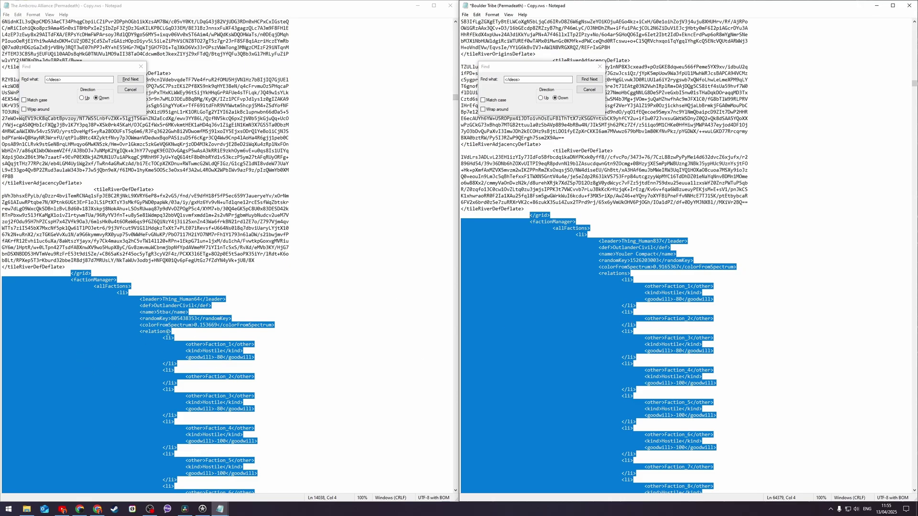
Copy the Ambcrou Alliance faction and ideology block over the Boulder Tribe selection
right_click(163, 319)
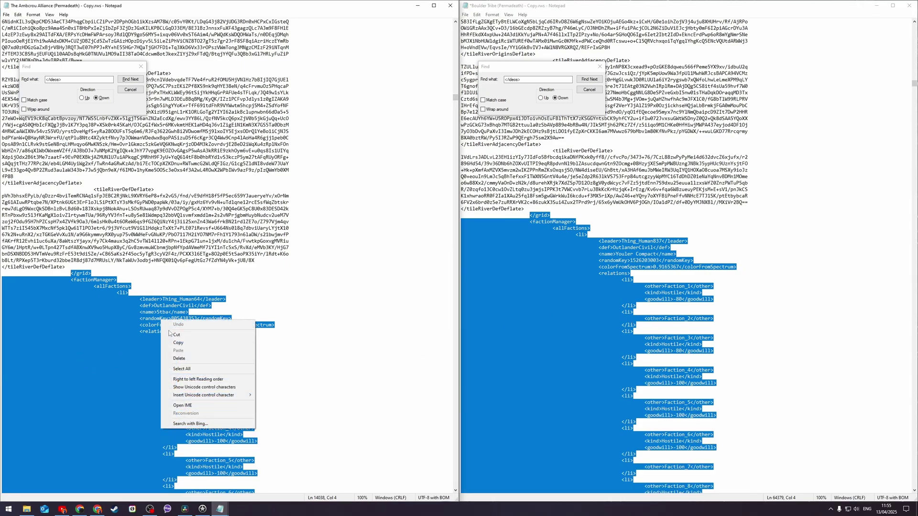
click(192, 344)
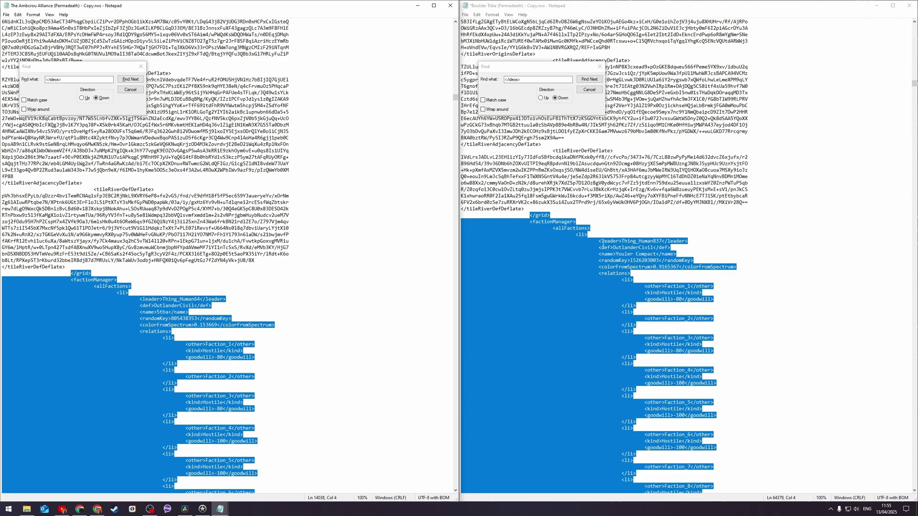
right_click(605, 260)
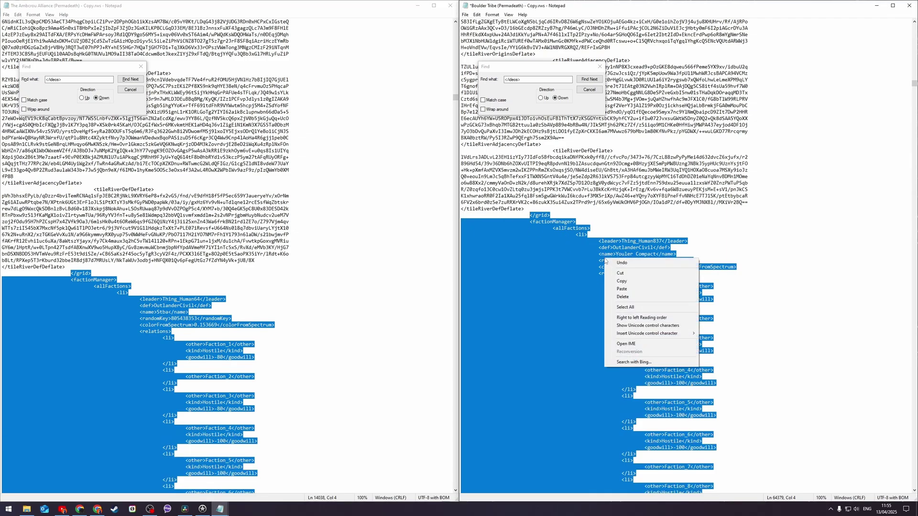
click(632, 294)
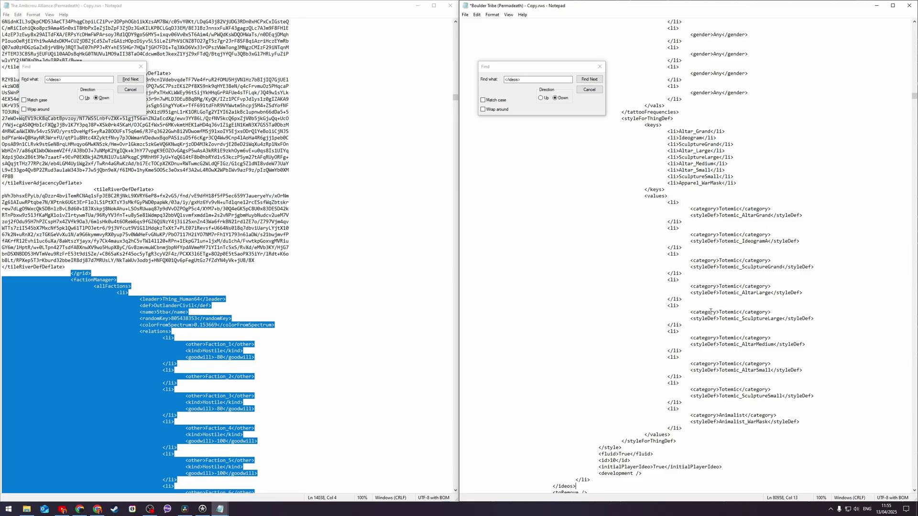
scroll(704, 315, down, 4)
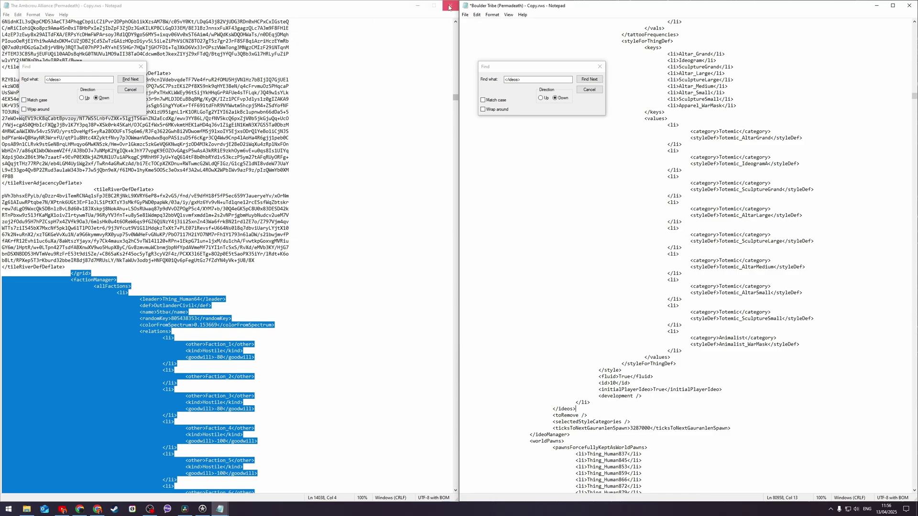
Close the Ambcrou Alliance file, then save and close the edited Boulder Tribe copy
click(450, 6)
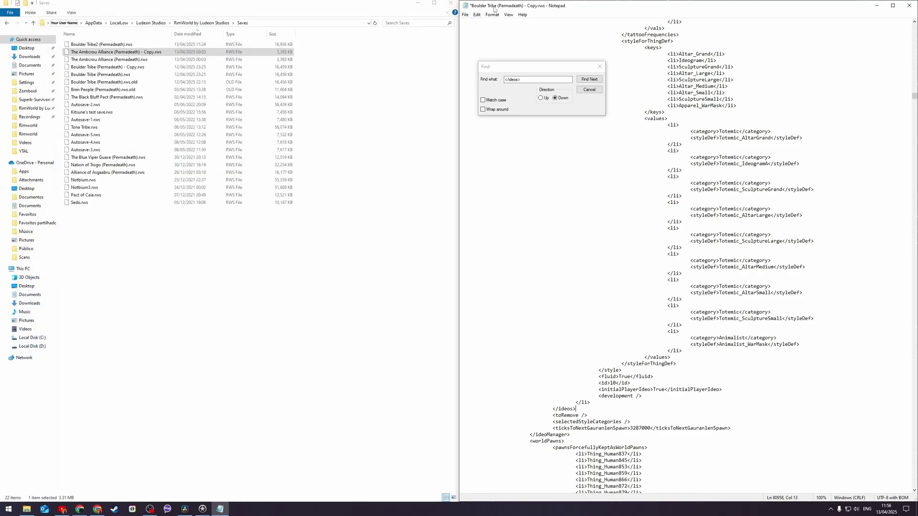
click(466, 15)
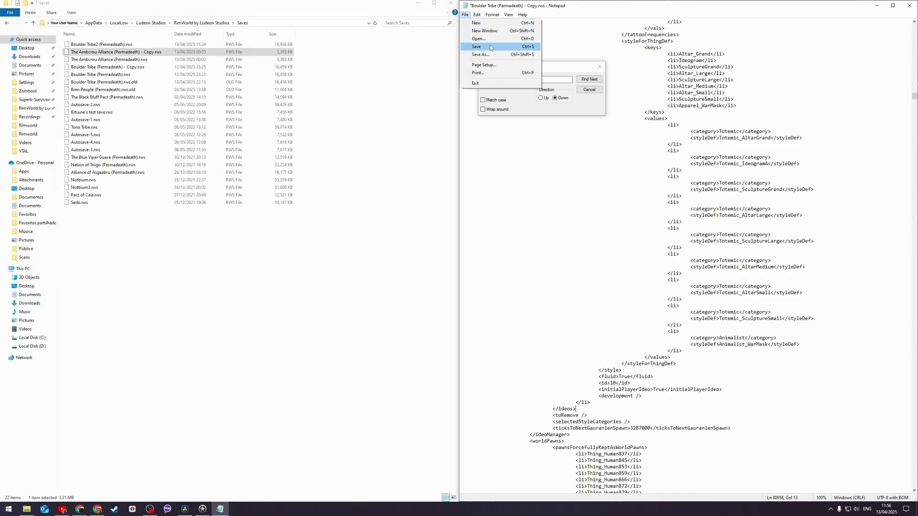
click(490, 46)
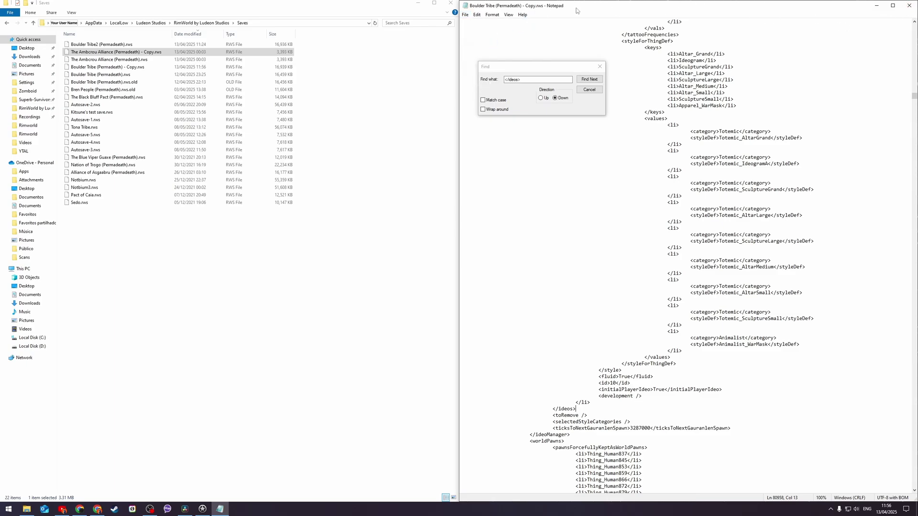
click(907, 6)
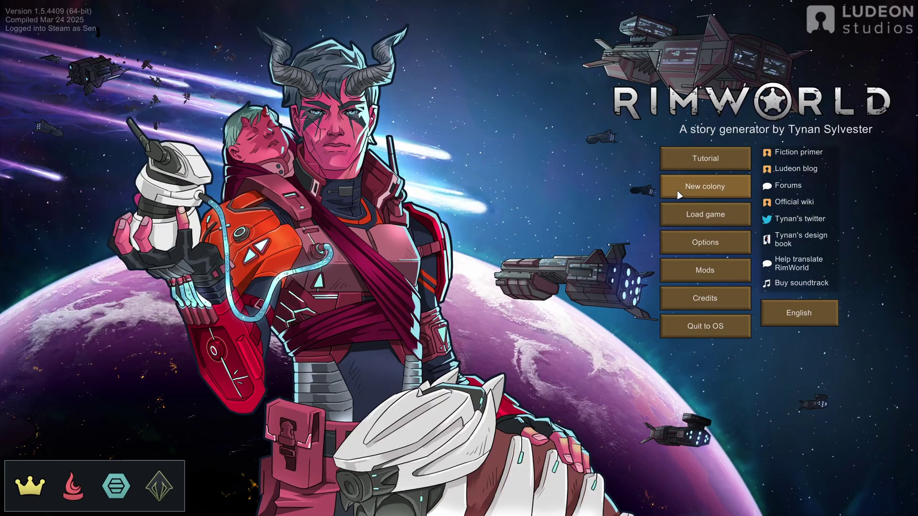
Load 'Boulder Tribe (Permadeath) - Copy' from the saved games list
click(693, 217)
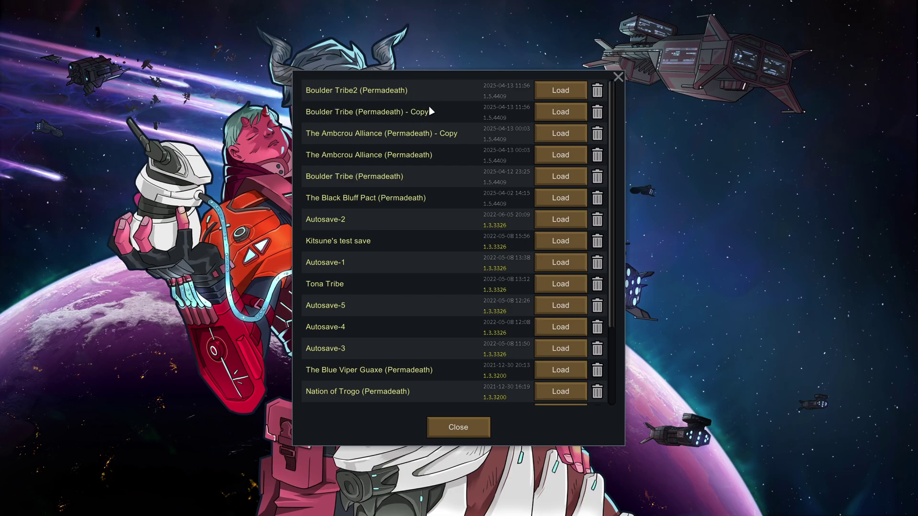
click(568, 116)
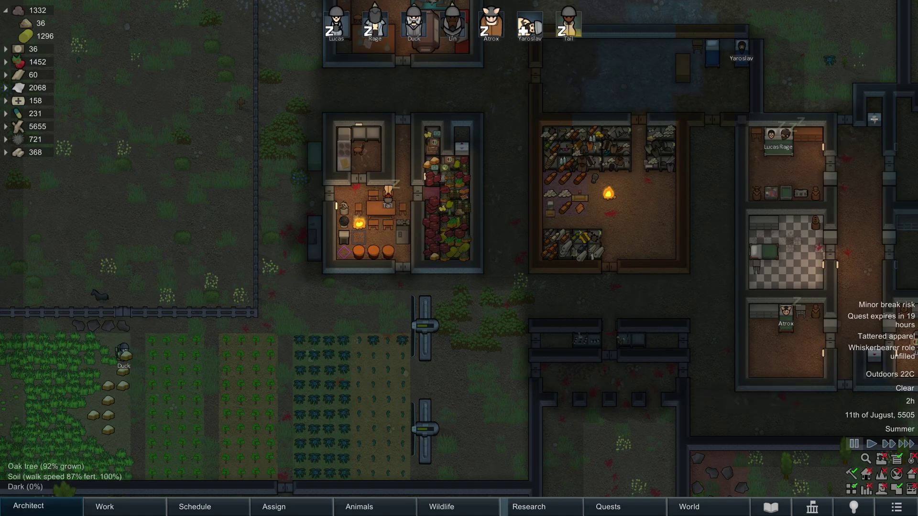
Inspect the dining room's lectern, party spot and lightball, then select its ritual spot
click(27, 506)
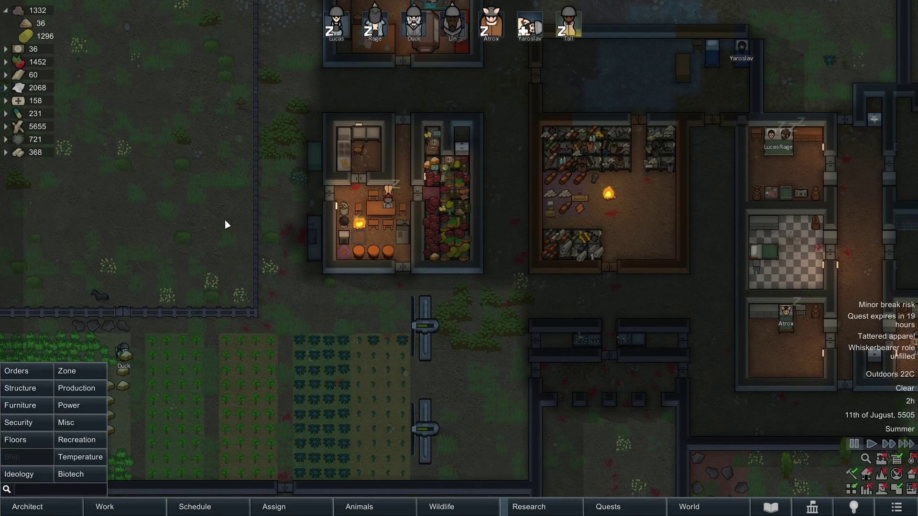
scroll(312, 185, up, 2)
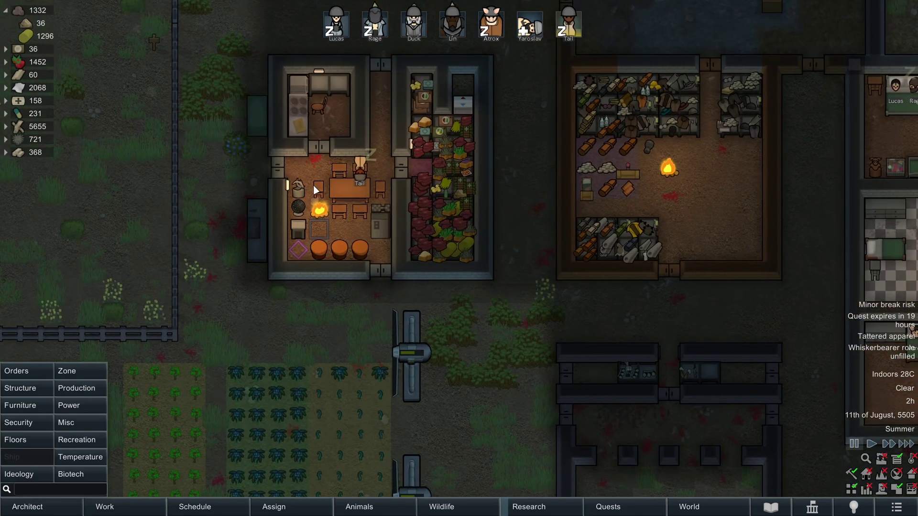
click(304, 226)
click(326, 224)
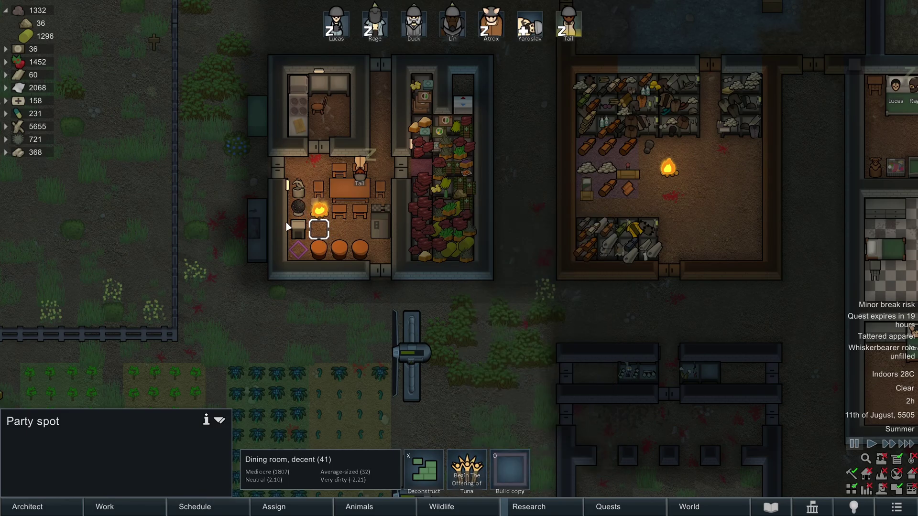
click(301, 204)
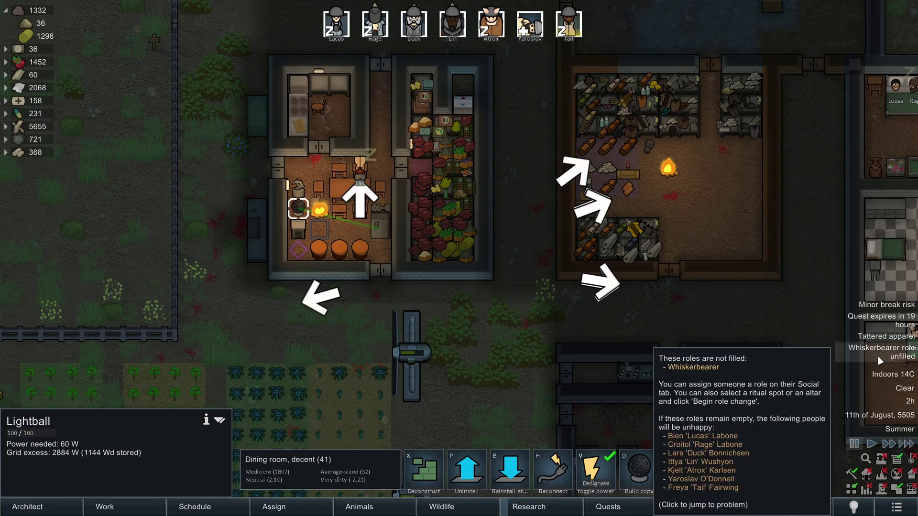
click(301, 248)
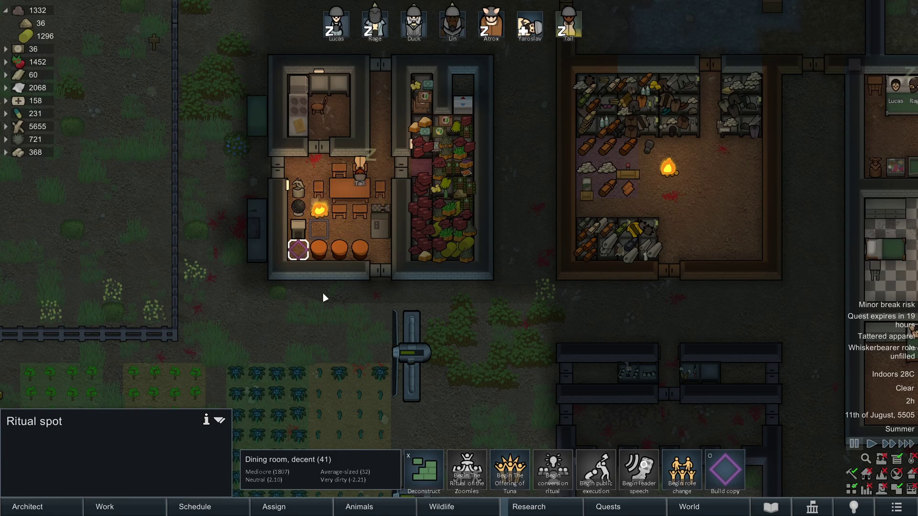
click(677, 475)
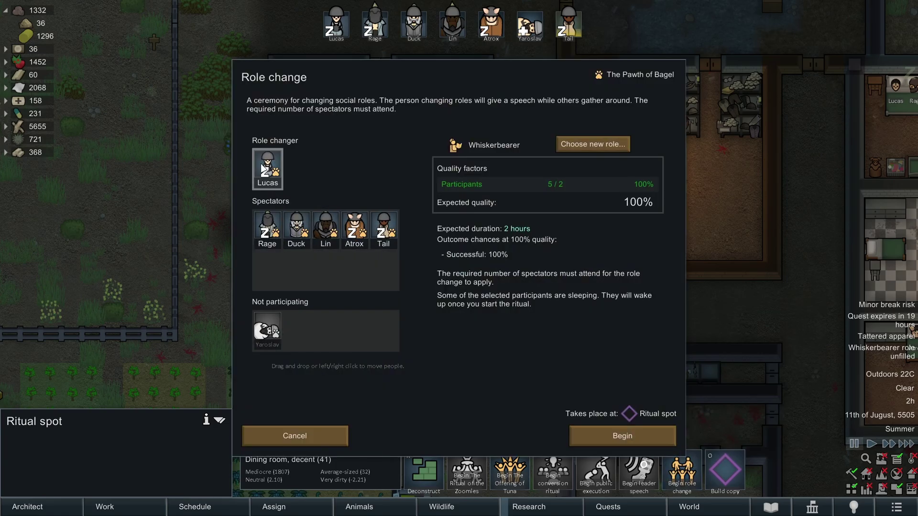
click(590, 144)
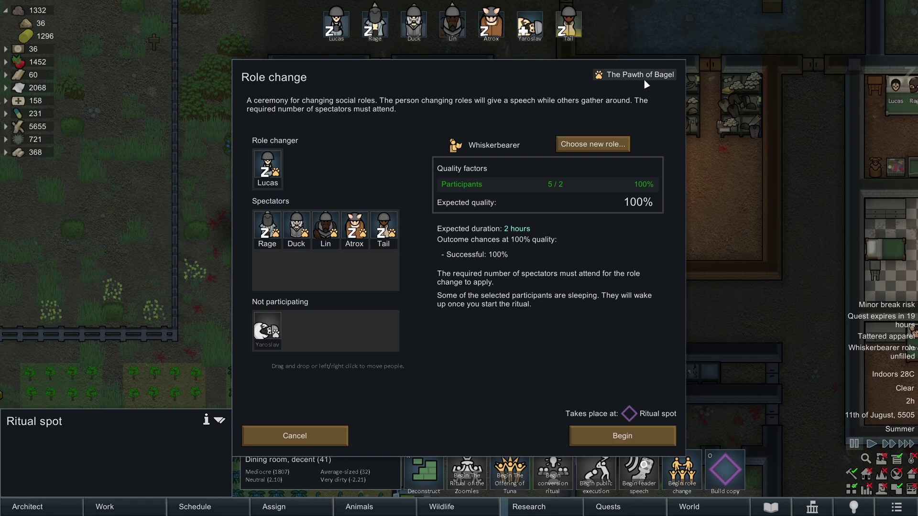
key(Escape)
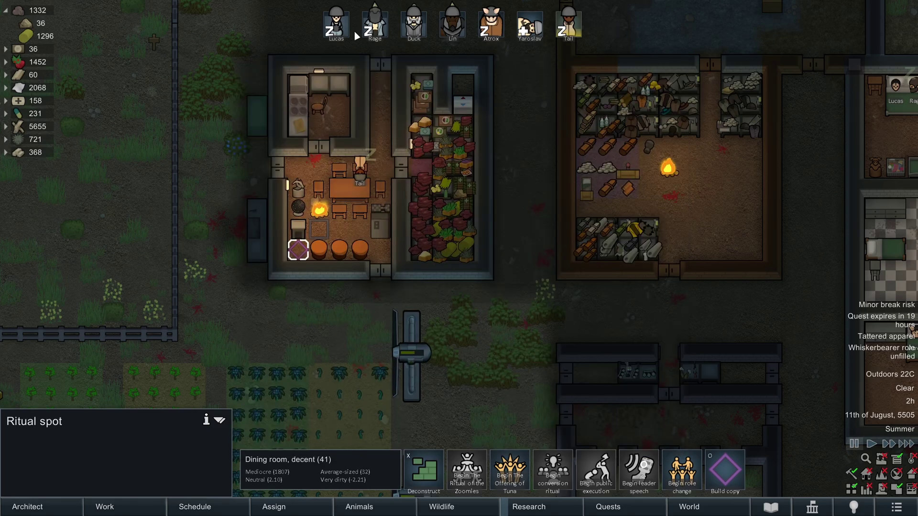
Open Lucas's ideoligion, The Pawth of Bagel, from his character details
click(339, 29)
click(126, 400)
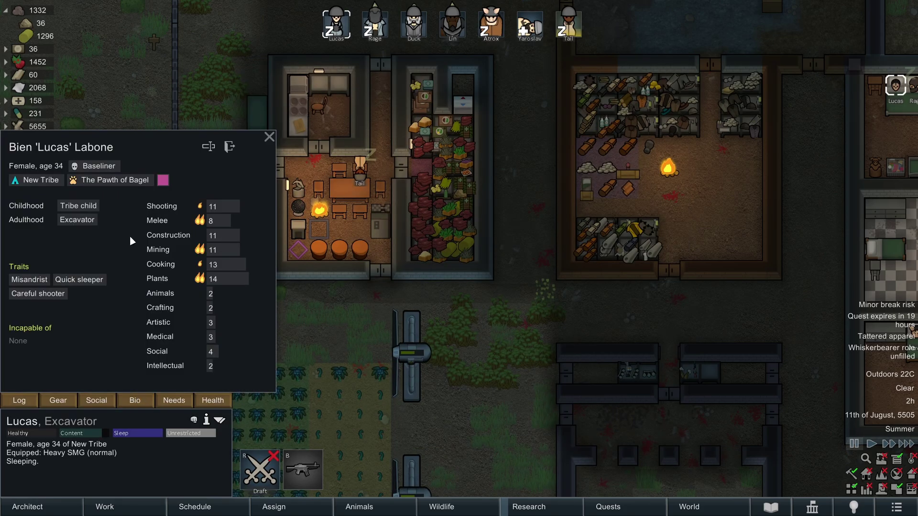
click(101, 182)
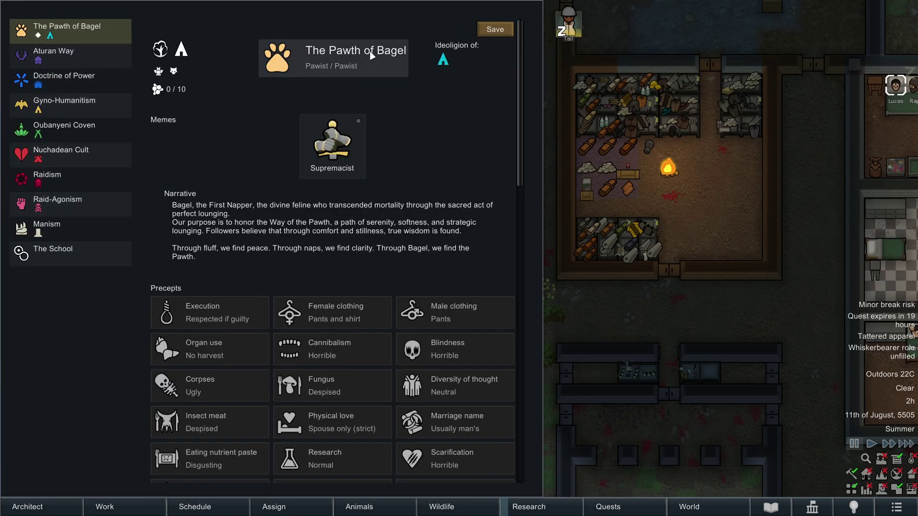
scroll(436, 228, down, 5)
scroll(441, 232, down, 4)
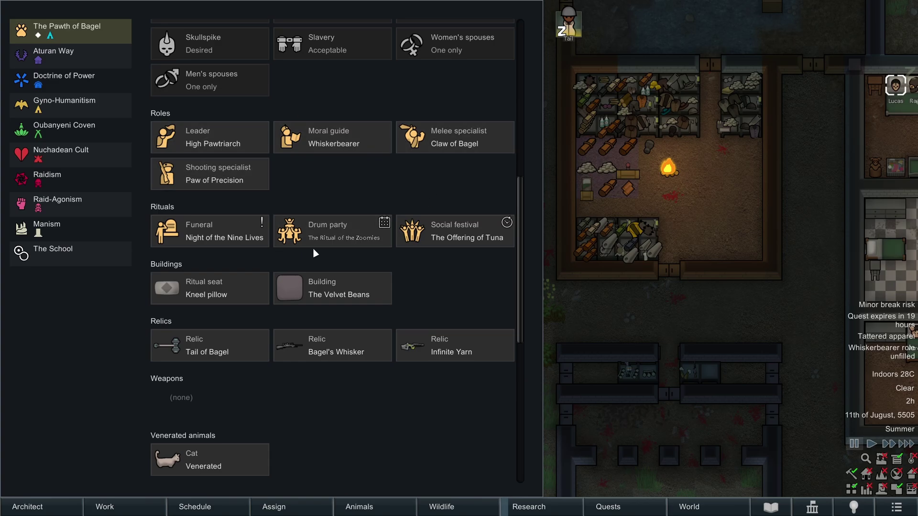
scroll(286, 242, up, 3)
scroll(371, 286, up, 6)
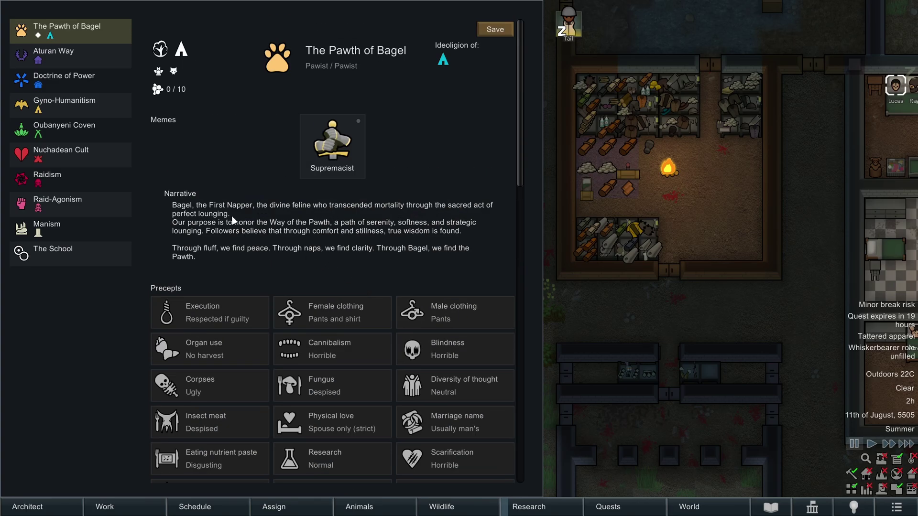
Browse the other ideoligions, from Nuchadean Cult through Manism, ending on Raid-Agonism
click(78, 150)
click(79, 128)
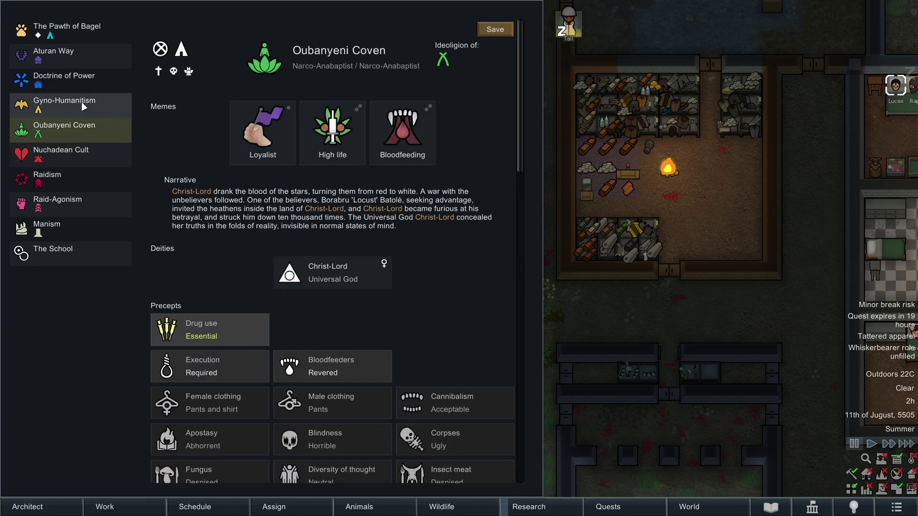
click(81, 101)
click(77, 79)
click(75, 57)
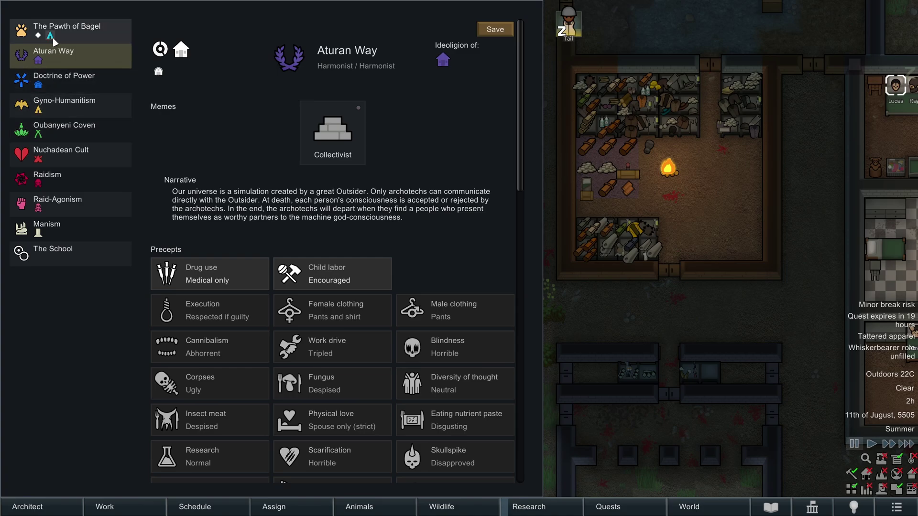
click(51, 251)
click(53, 229)
click(61, 205)
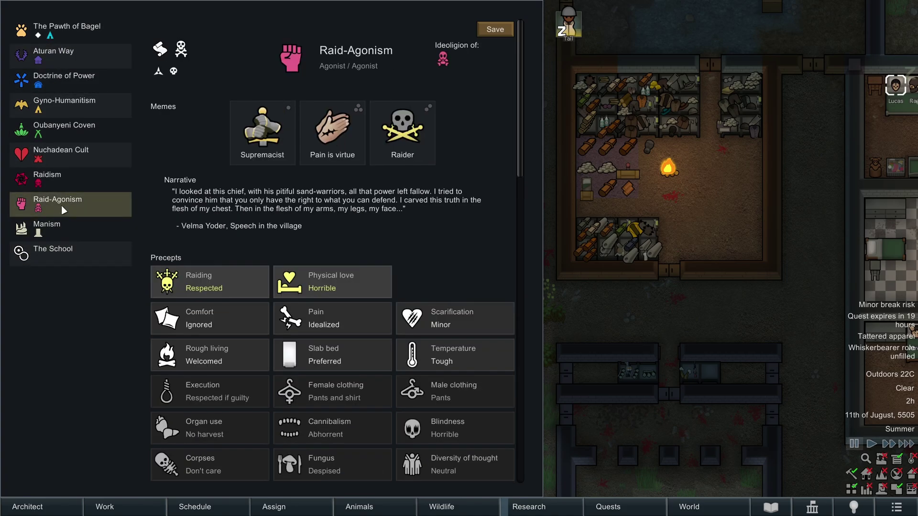
View the Tentyra settlement's details on the world map, then return to the colony
key(F8)
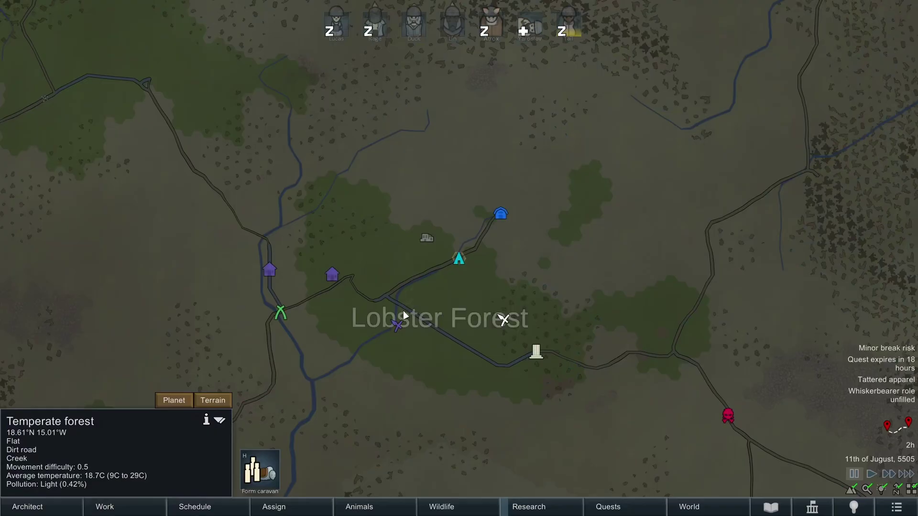
scroll(501, 253, down, 3)
scroll(501, 253, down, 3)
scroll(430, 324, up, 4)
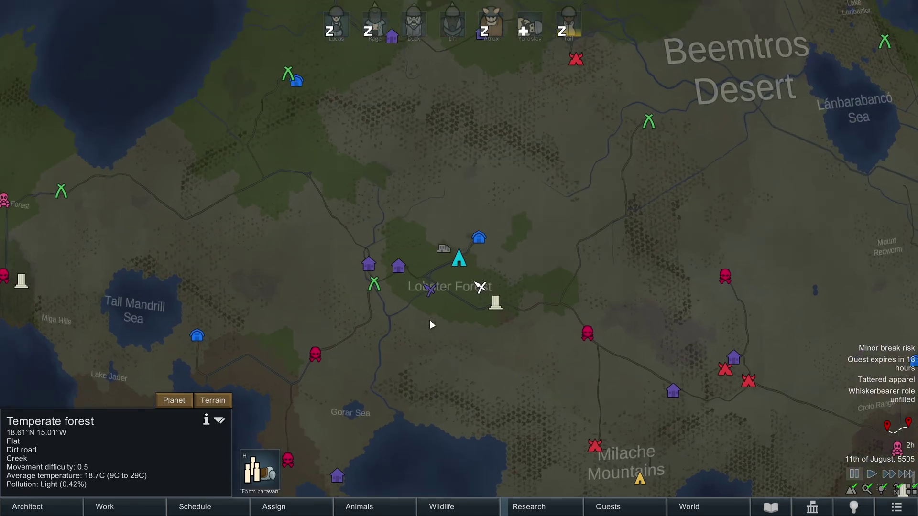
scroll(429, 325, up, 5)
scroll(488, 297, down, 2)
click(537, 353)
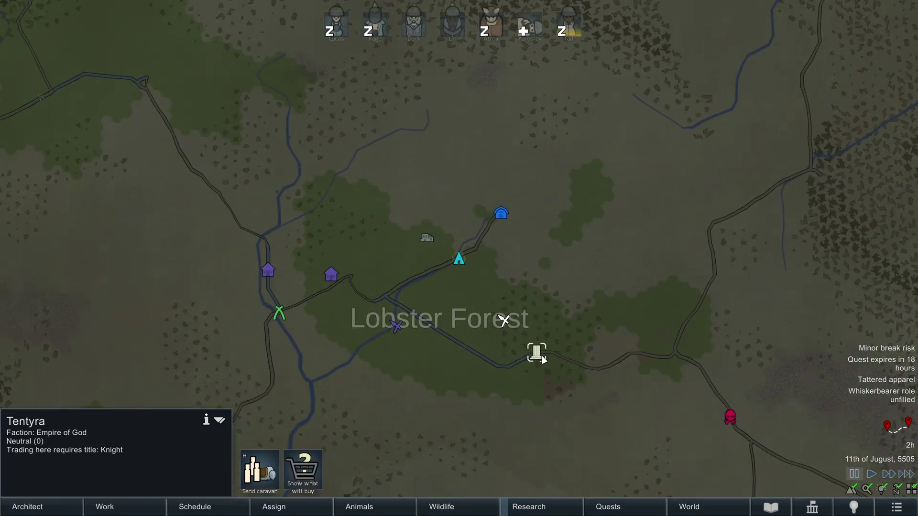
click(204, 420)
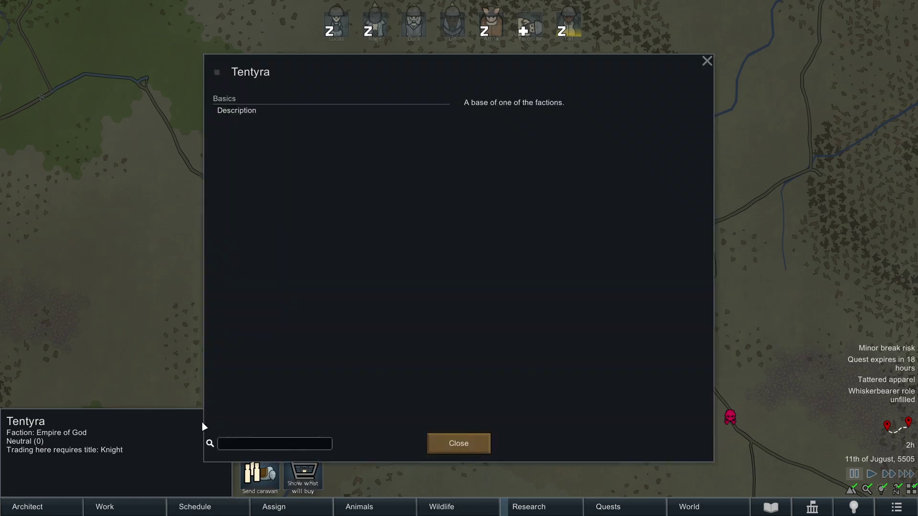
click(461, 442)
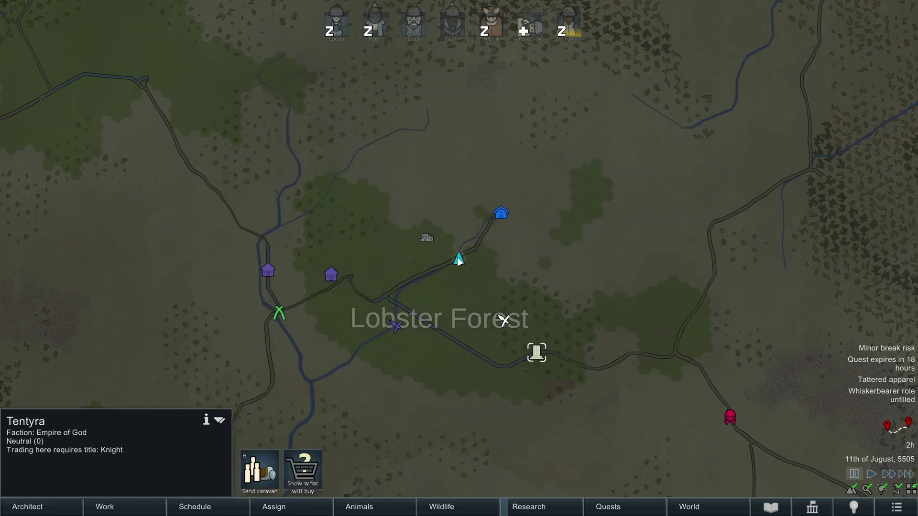
key(Escape)
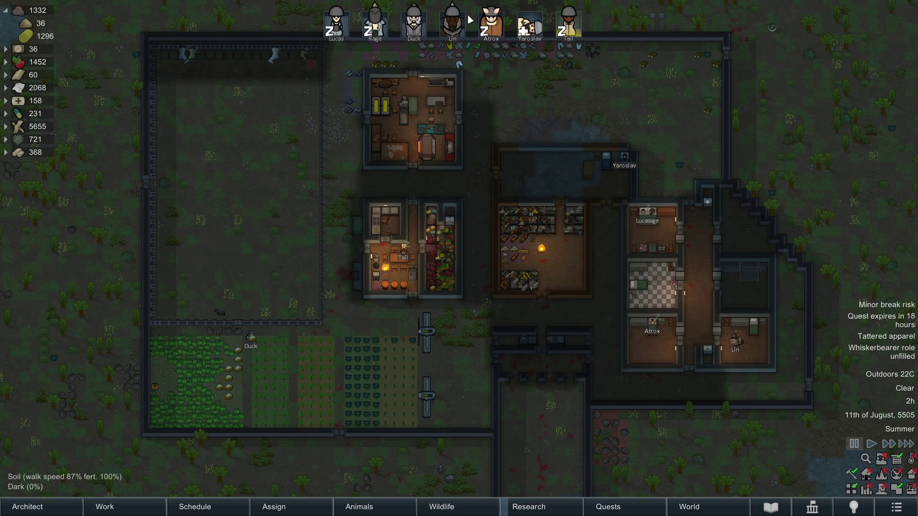
Select the colonist Lin in the colonist bar to view her details
click(454, 25)
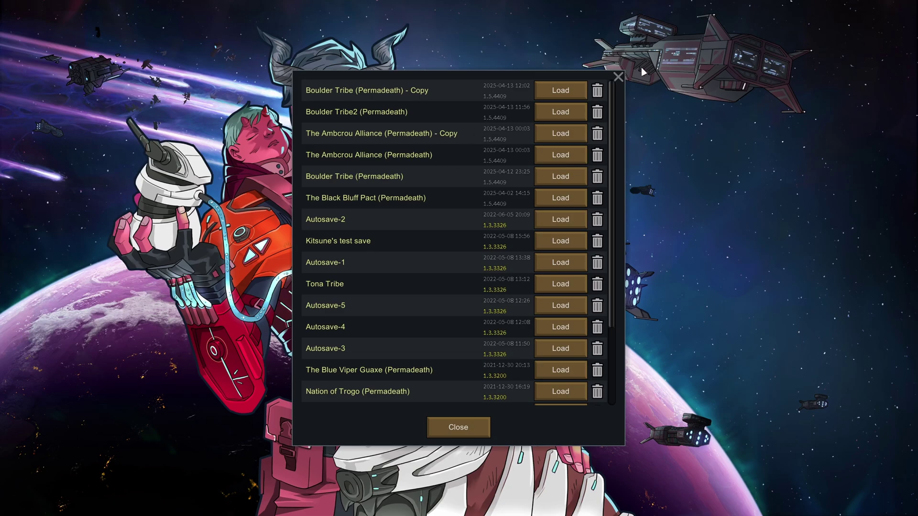
Close the Load game dialog that lists the permadeath saves
click(617, 77)
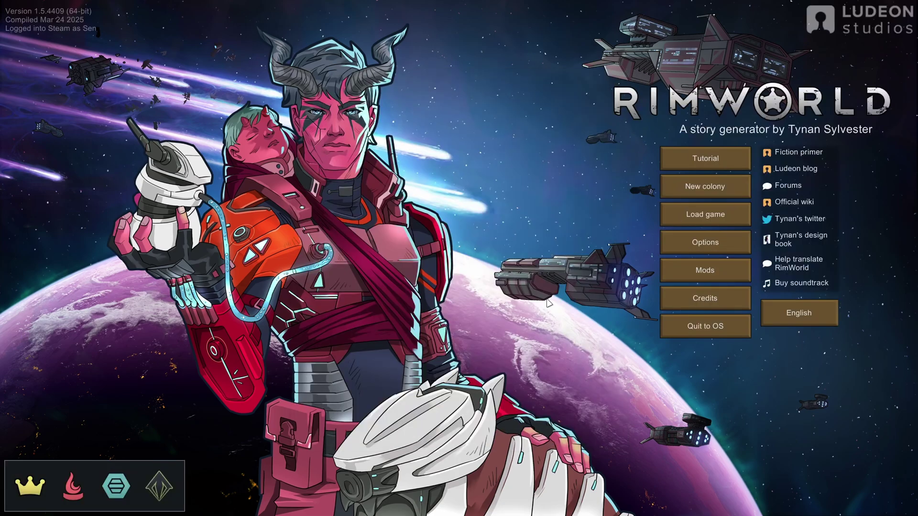